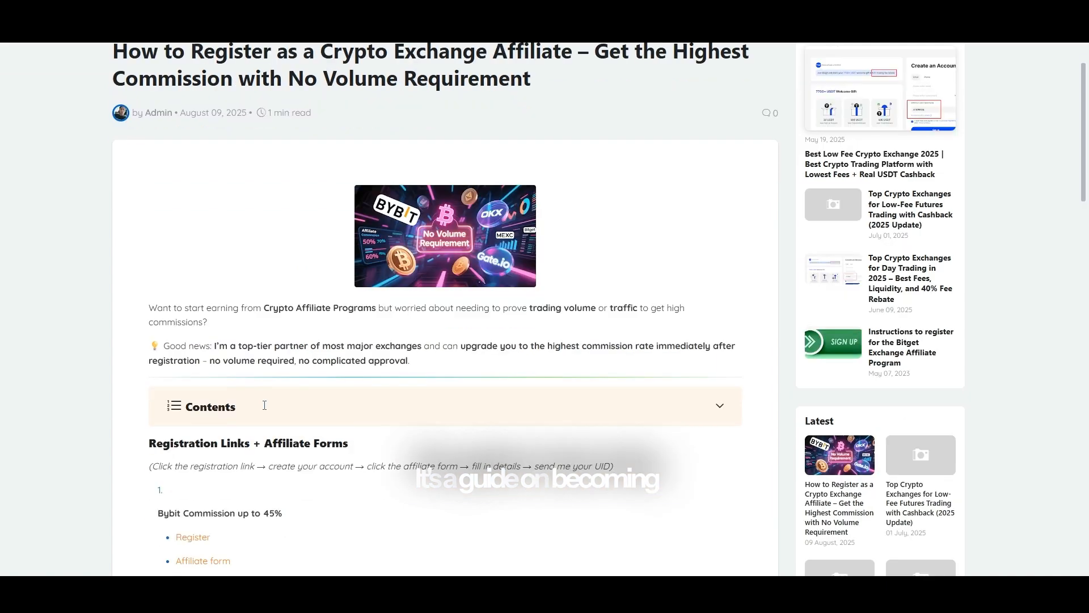
- Highlight the Bybit commission line, emphasising the 45% figure, in the Affiliate + CashBack article
{"action": "left_click_drag", "start_coordinate": [158, 415], "coordinate": [243, 415]}
{"action": "left_click", "coordinate": [242, 416]}
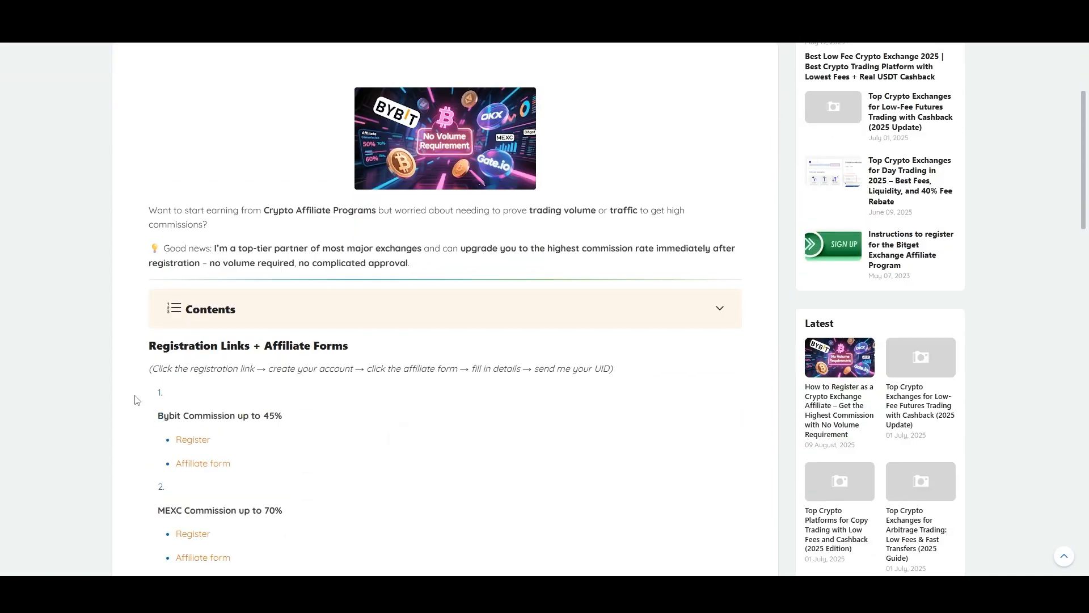
{"action": "scroll", "coordinate": [274, 275], "scroll_direction": "up", "scroll_amount": 3}
{"action": "scroll", "coordinate": [174, 356], "scroll_direction": "down", "scroll_amount": 4}
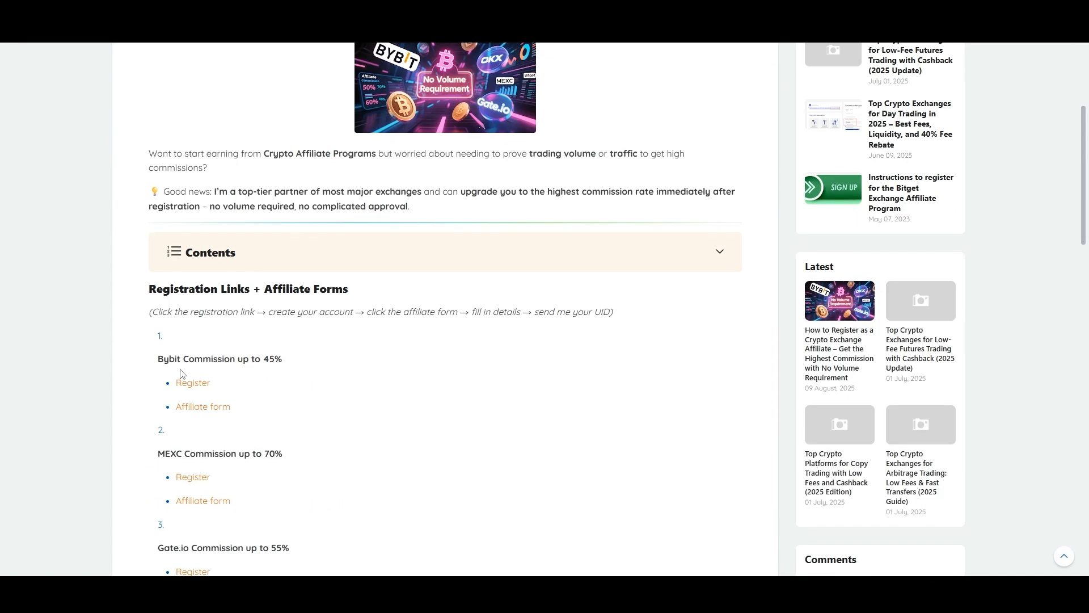
{"action": "left_click_drag", "start_coordinate": [216, 359], "coordinate": [310, 363]}
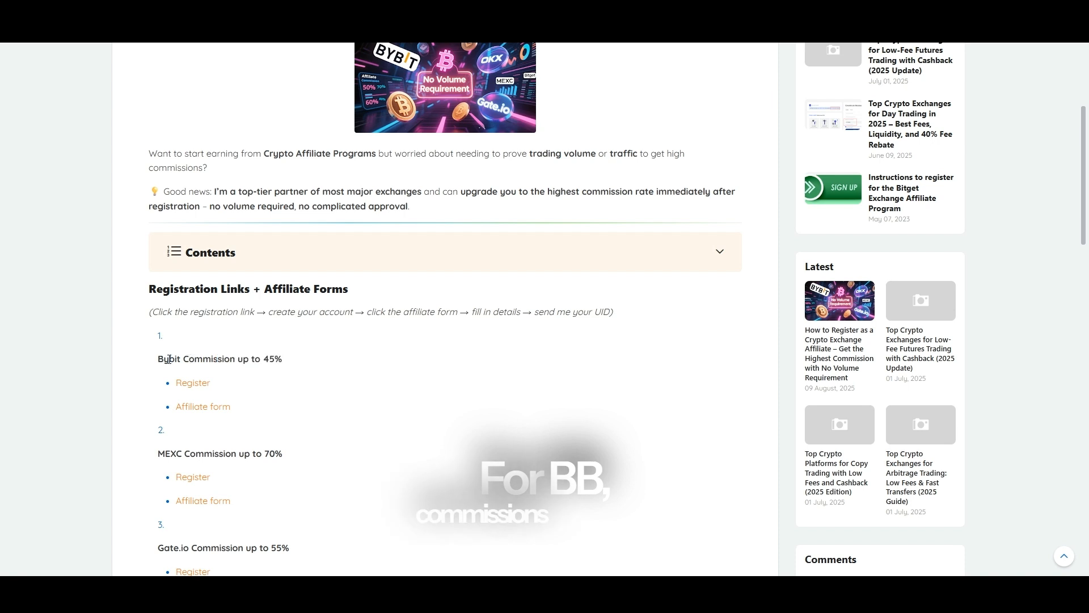
{"action": "left_click_drag", "start_coordinate": [158, 358], "coordinate": [260, 358]}
{"action": "left_click", "coordinate": [267, 355]}
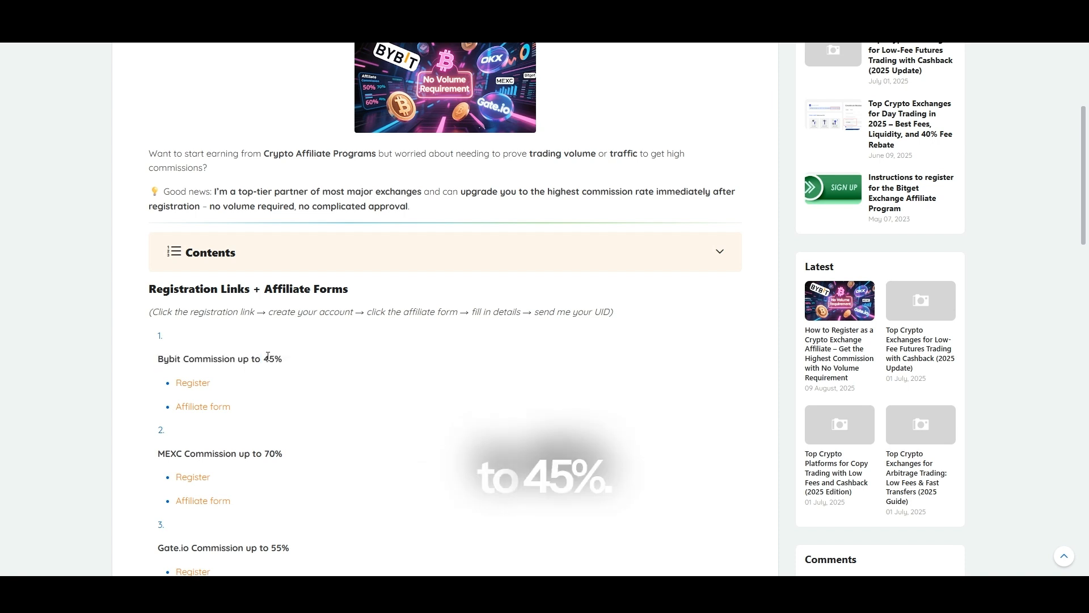
{"action": "scroll", "coordinate": [153, 360], "scroll_direction": "up", "scroll_amount": 1}
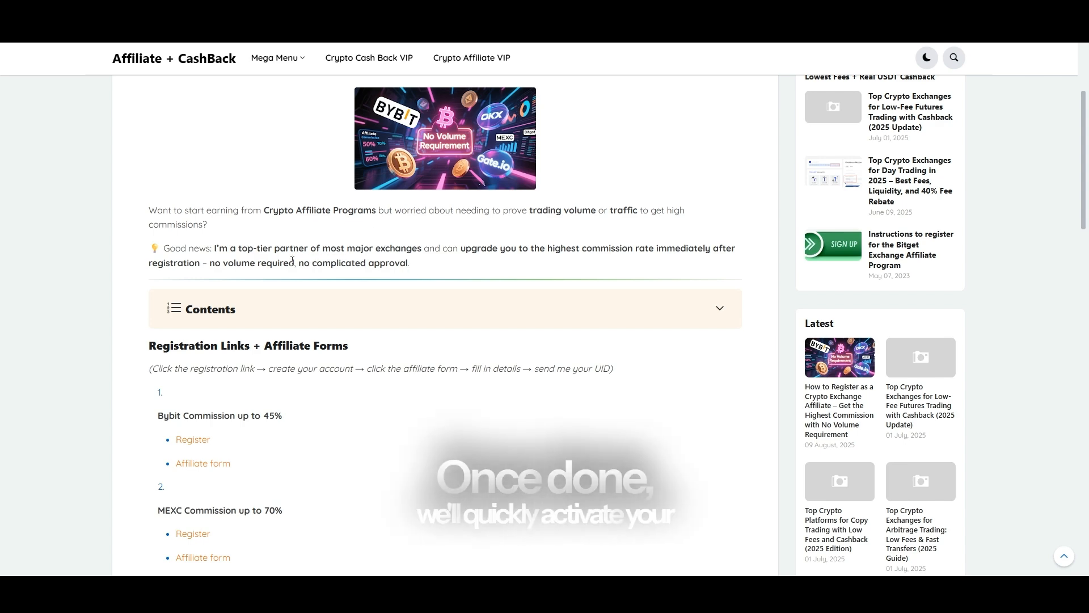
{"action": "scroll", "coordinate": [199, 314], "scroll_direction": "down", "scroll_amount": 1}
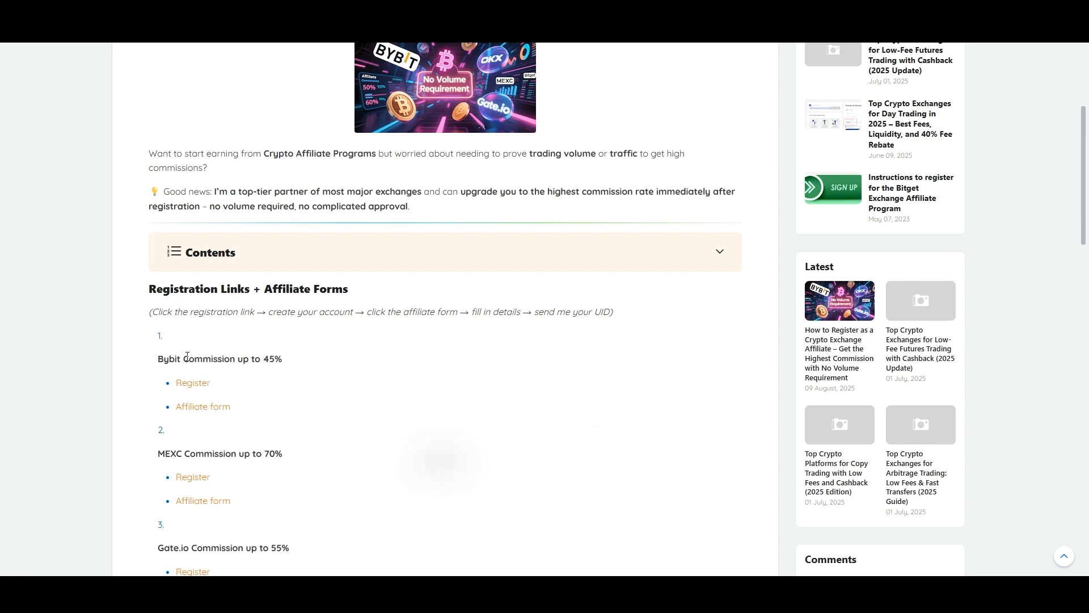
{"action": "scroll", "coordinate": [187, 356], "scroll_direction": "down", "scroll_amount": 1}
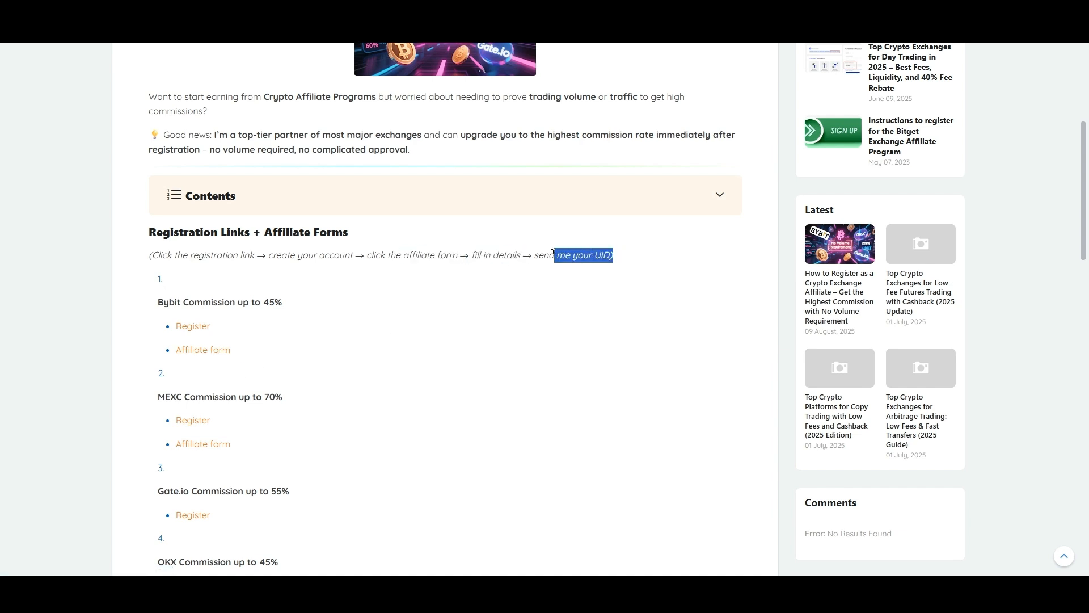
- Highlight the send-me-your-UID instruction and the Bitunix commission heading in the article
{"action": "left_click_drag", "start_coordinate": [615, 255], "coordinate": [530, 256]}
{"action": "left_click", "coordinate": [211, 252]}
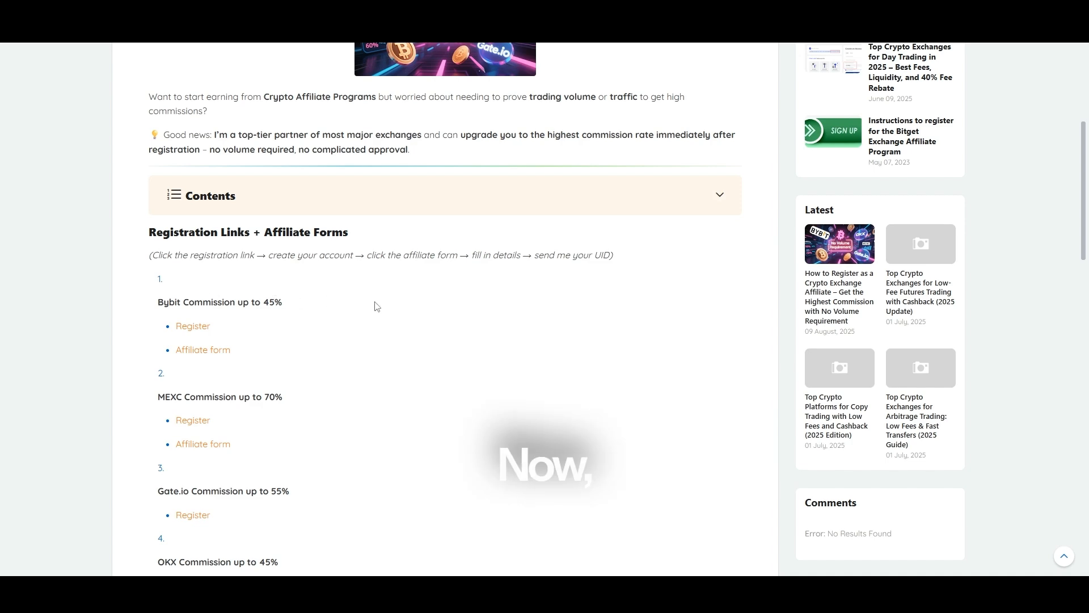
{"action": "scroll", "coordinate": [373, 306], "scroll_direction": "down", "scroll_amount": 3}
{"action": "scroll", "coordinate": [373, 309], "scroll_direction": "up", "scroll_amount": 1}
{"action": "scroll", "coordinate": [245, 248], "scroll_direction": "down", "scroll_amount": 4}
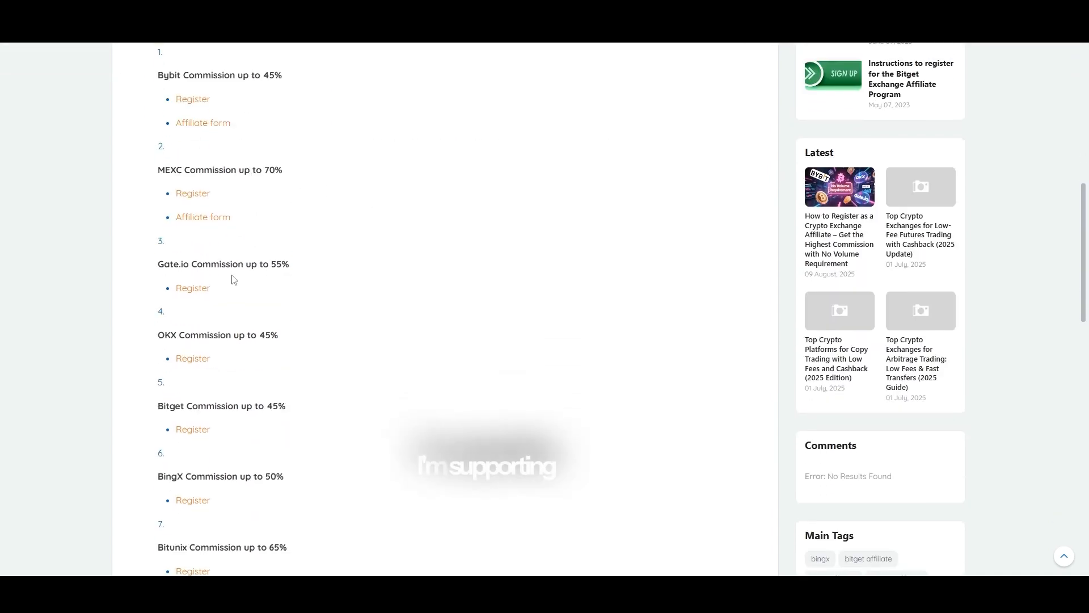
{"action": "left_click_drag", "start_coordinate": [255, 435], "coordinate": [160, 437]}
{"action": "left_click", "coordinate": [160, 438]}
{"action": "scroll", "coordinate": [205, 363], "scroll_direction": "up", "scroll_amount": 4}
{"action": "scroll", "coordinate": [231, 440], "scroll_direction": "down", "scroll_amount": 8}
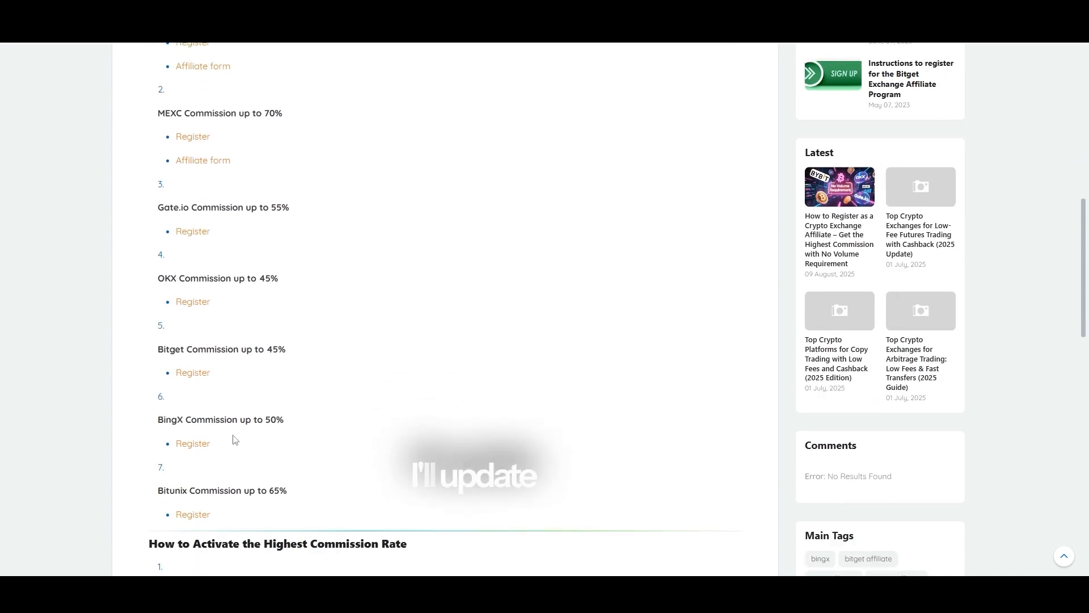
- Highlight the Contact Information heading and the message template's [Exchange Name] and [Your UID] placeholders
{"action": "left_click_drag", "start_coordinate": [175, 424], "coordinate": [250, 425]}
{"action": "left_click", "coordinate": [257, 430]}
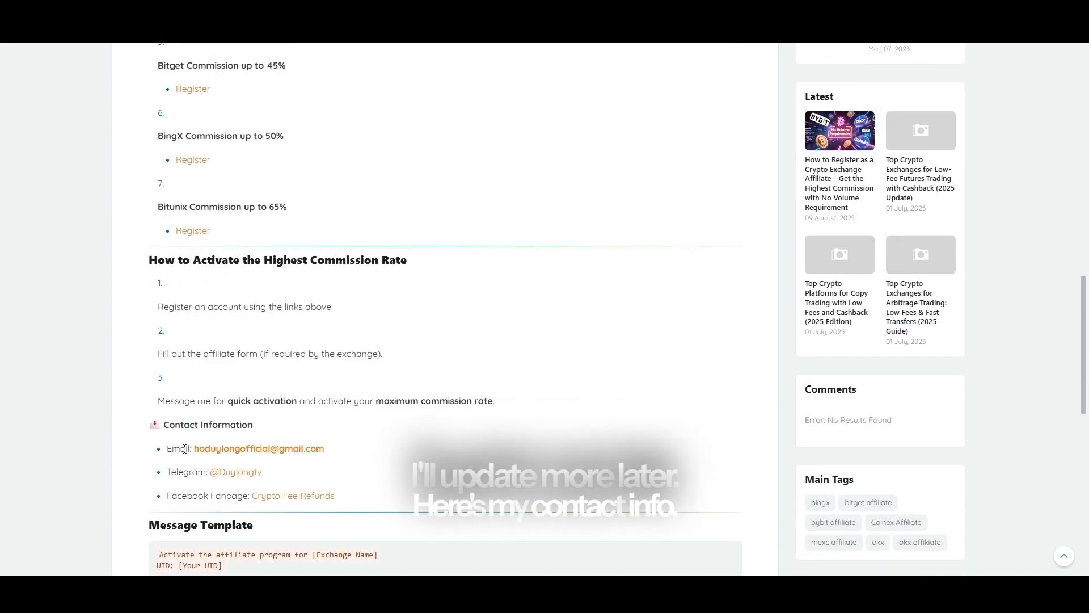
{"action": "scroll", "coordinate": [194, 468], "scroll_direction": "down", "scroll_amount": 2}
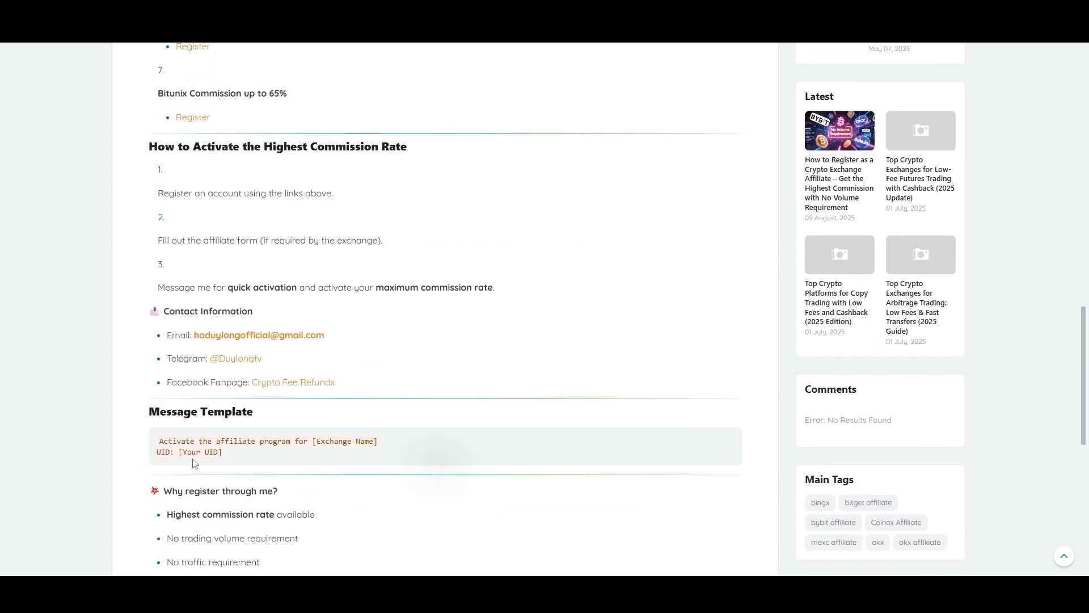
{"action": "left_click_drag", "start_coordinate": [223, 452], "coordinate": [161, 447]}
{"action": "left_click", "coordinate": [179, 418]}
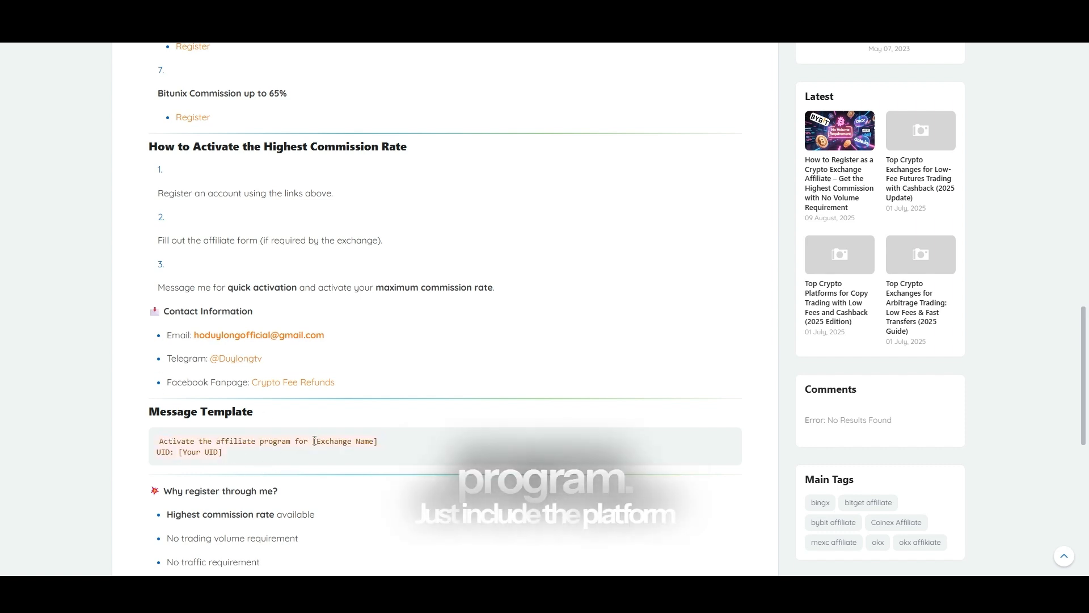
{"action": "mouse_move", "coordinate": [314, 441]}
{"action": "left_mouse_down"}
{"action": "mouse_move", "coordinate": [385, 444]}
{"action": "mouse_move", "coordinate": [311, 441]}
{"action": "left_mouse_up"}
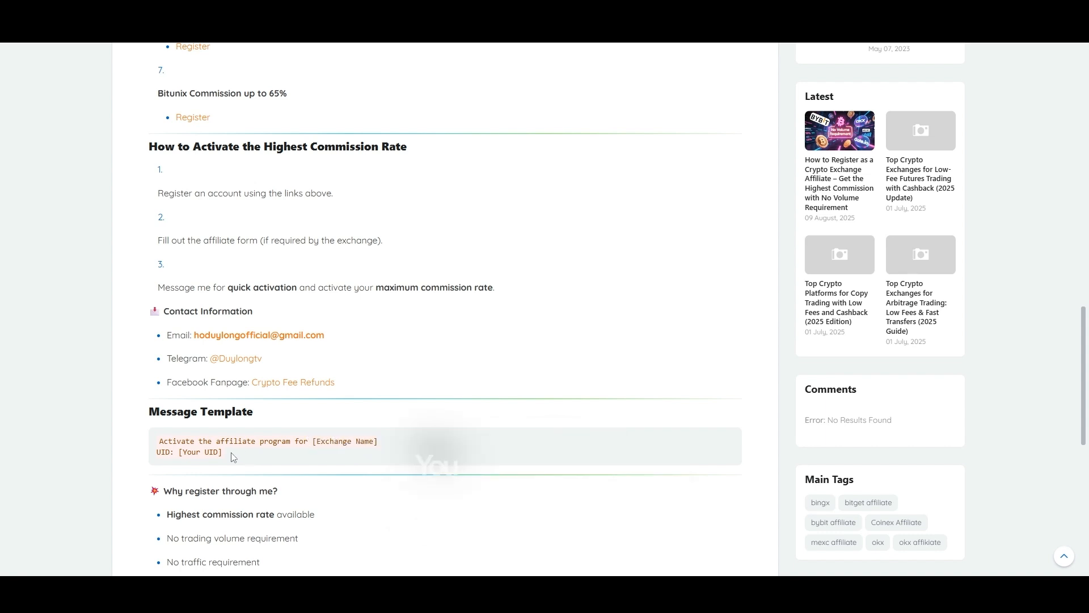
{"action": "left_click_drag", "start_coordinate": [222, 452], "coordinate": [178, 452]}
{"action": "left_click", "coordinate": [188, 453]}
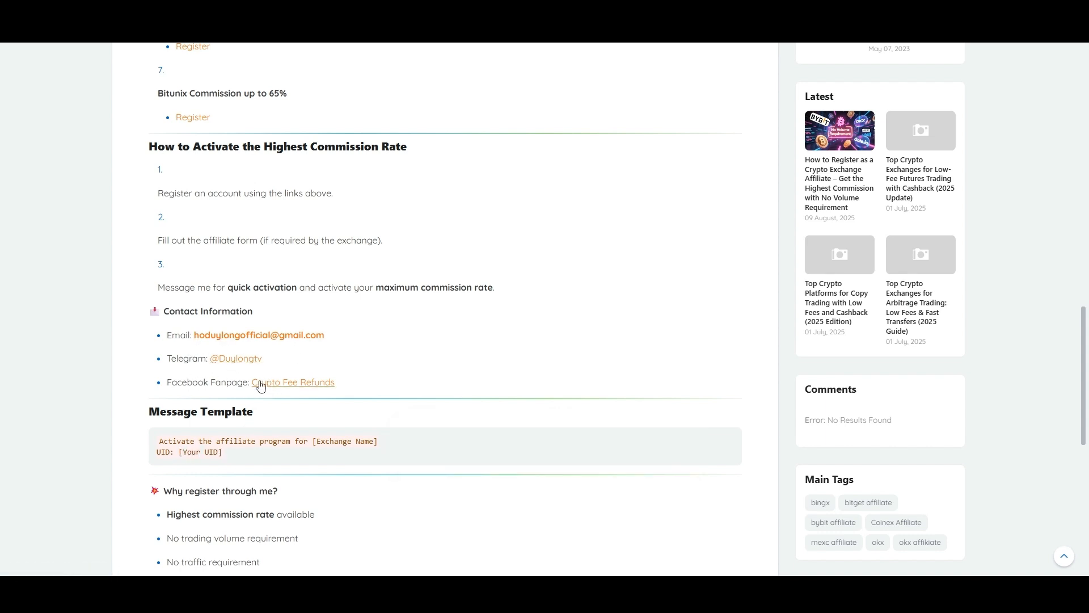
{"action": "scroll", "coordinate": [188, 355], "scroll_direction": "down", "scroll_amount": 2}
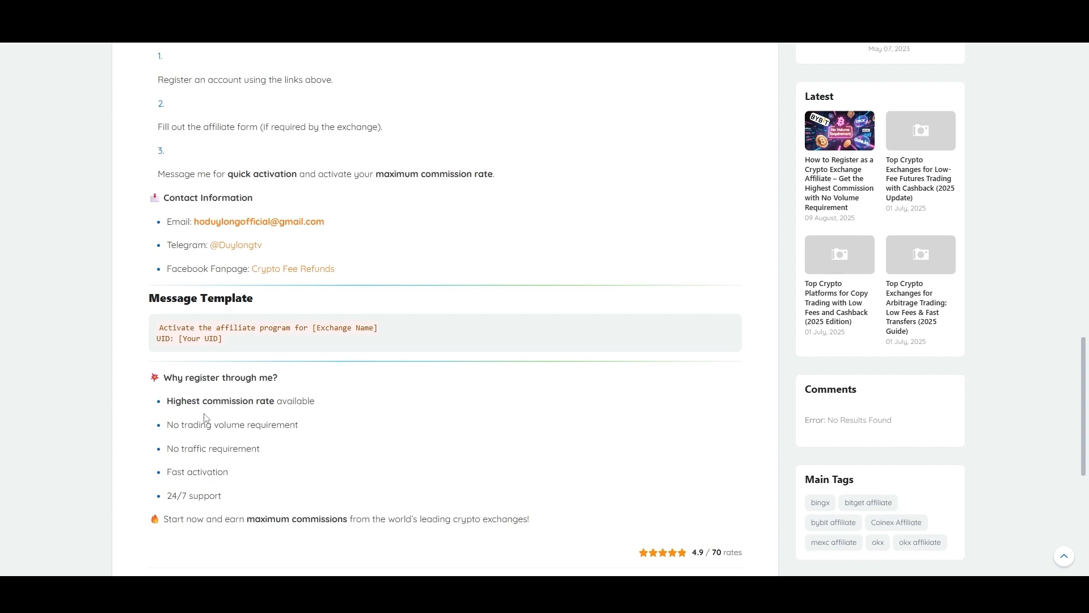
{"action": "scroll", "coordinate": [208, 418], "scroll_direction": "down", "scroll_amount": 1}
{"action": "scroll", "coordinate": [152, 425], "scroll_direction": "up", "scroll_amount": 10}
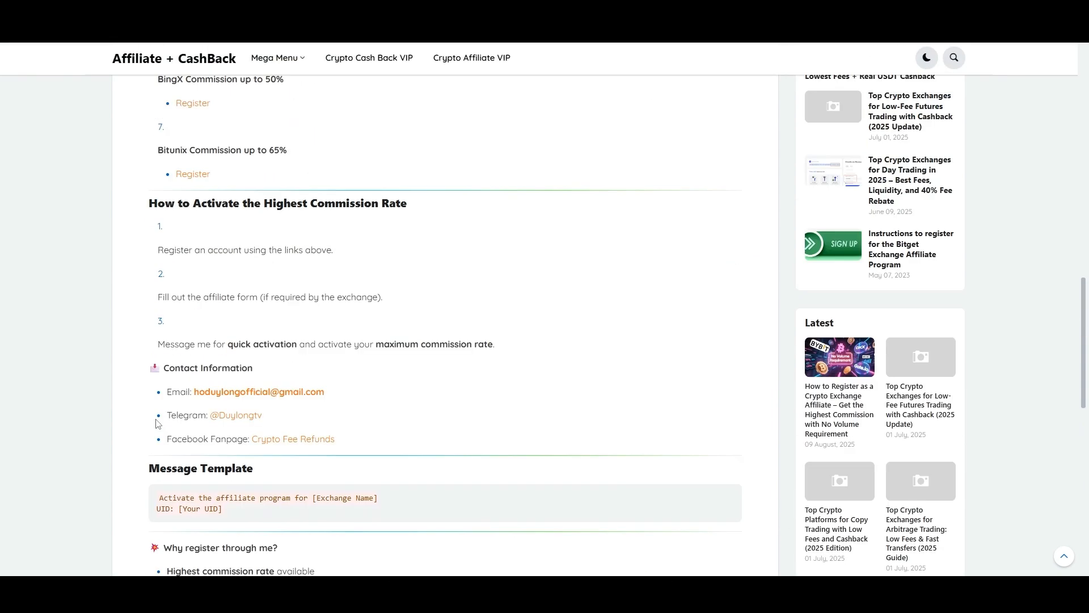
{"action": "scroll", "coordinate": [152, 424], "scroll_direction": "up", "scroll_amount": 4}
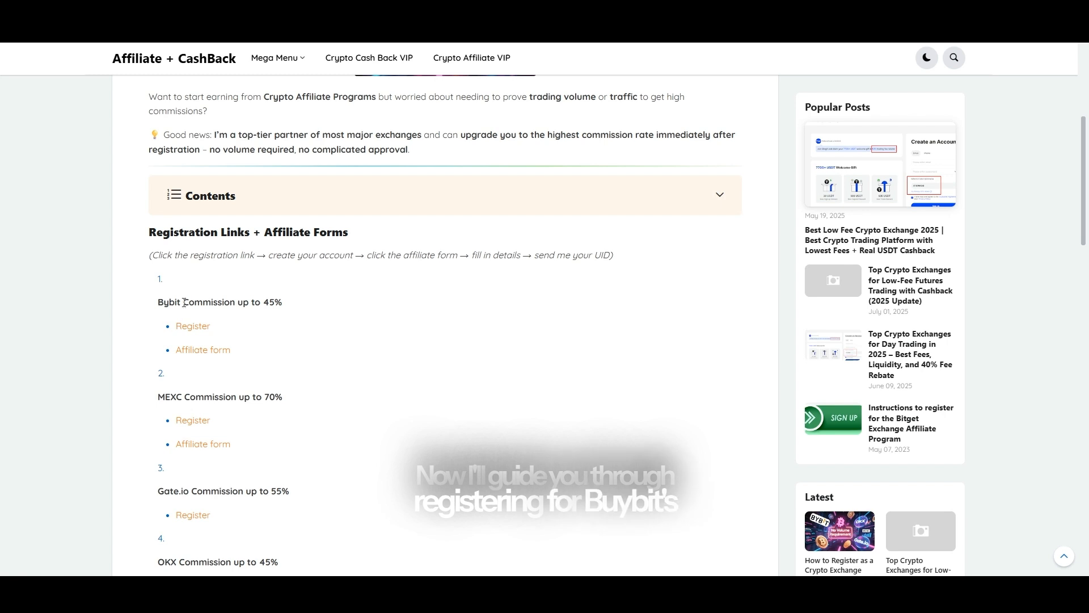
{"action": "scroll", "coordinate": [176, 324], "scroll_direction": "up", "scroll_amount": 1}
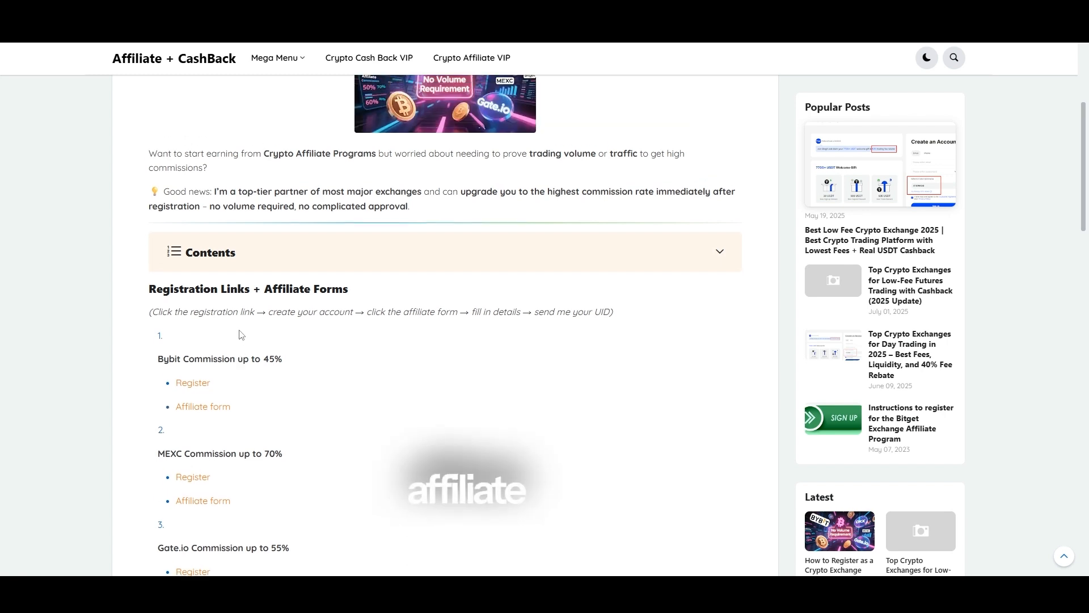
- Register on Bybit with email and password, solve the slider puzzle, and select the emailed code
{"action": "left_click", "coordinate": [190, 386]}
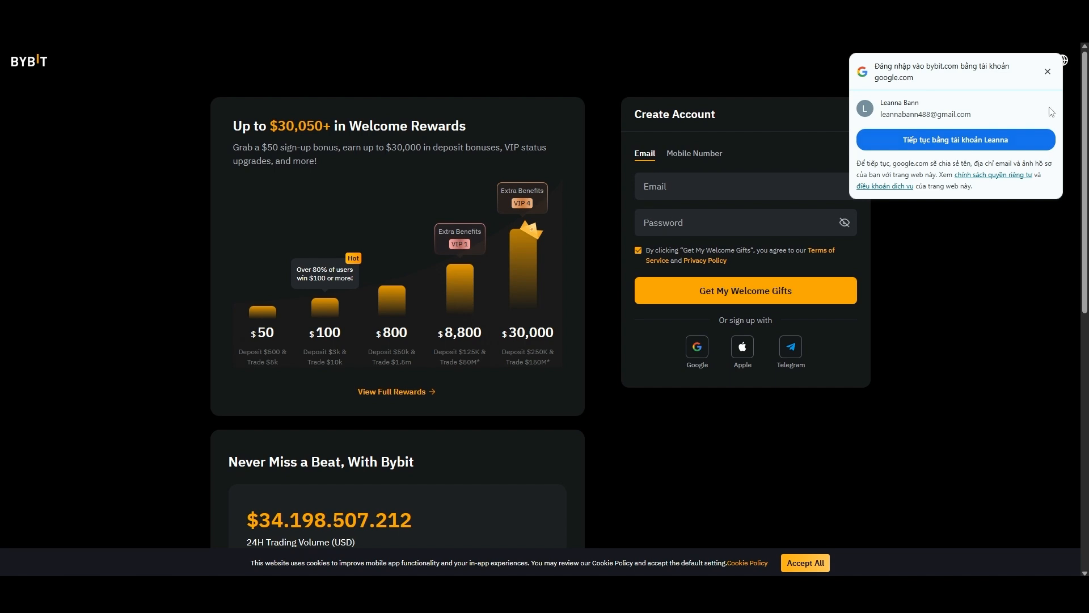
{"action": "left_click", "coordinate": [1048, 73]}
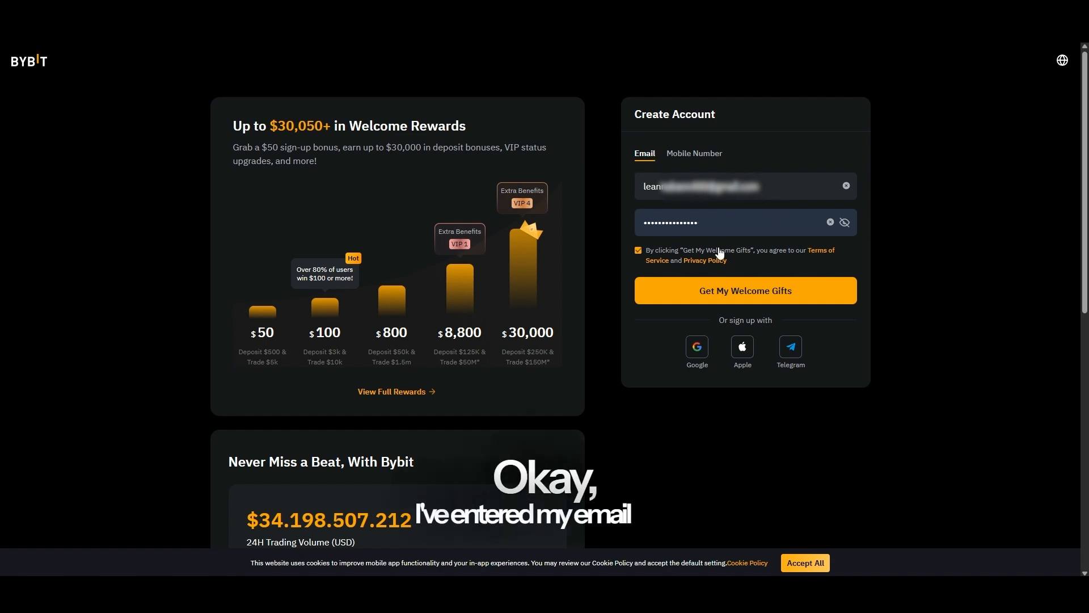
{"action": "left_click", "coordinate": [740, 297]}
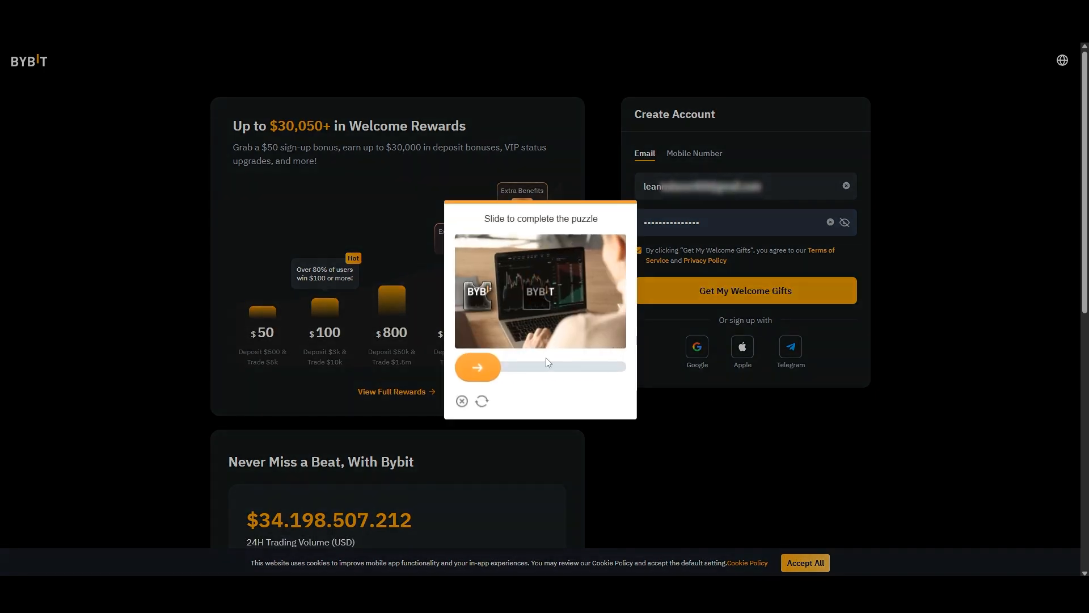
{"action": "left_click_drag", "start_coordinate": [478, 367], "coordinate": [526, 367]}
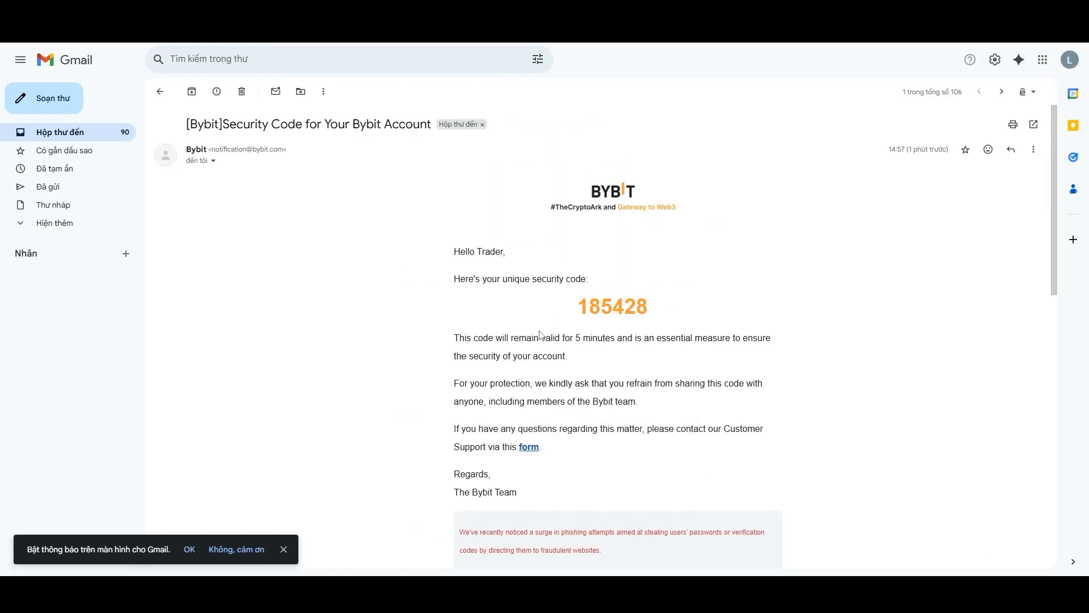
{"action": "double_click", "coordinate": [622, 314]}
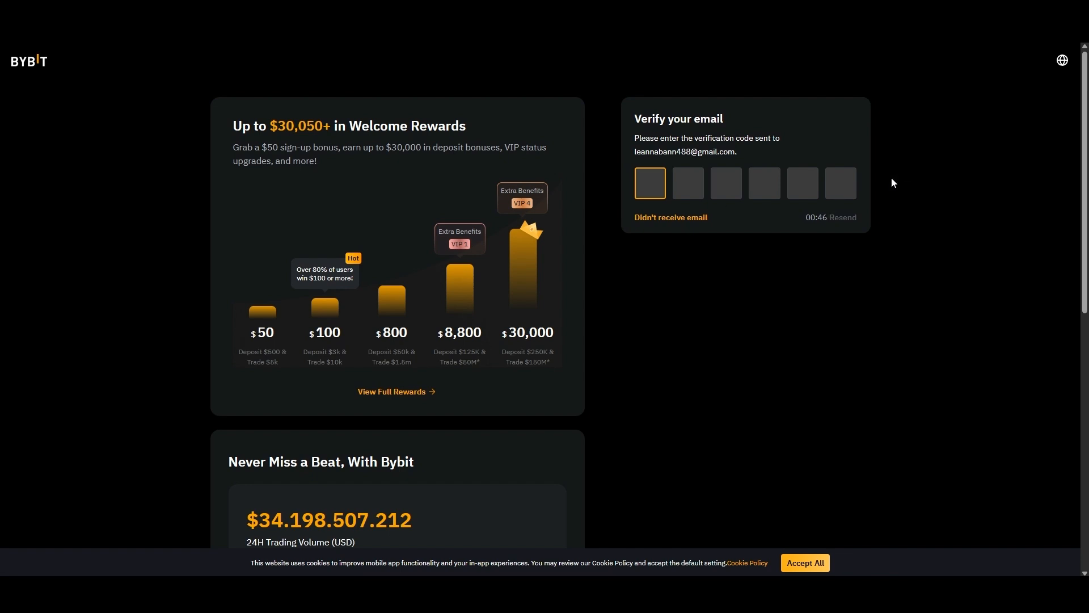
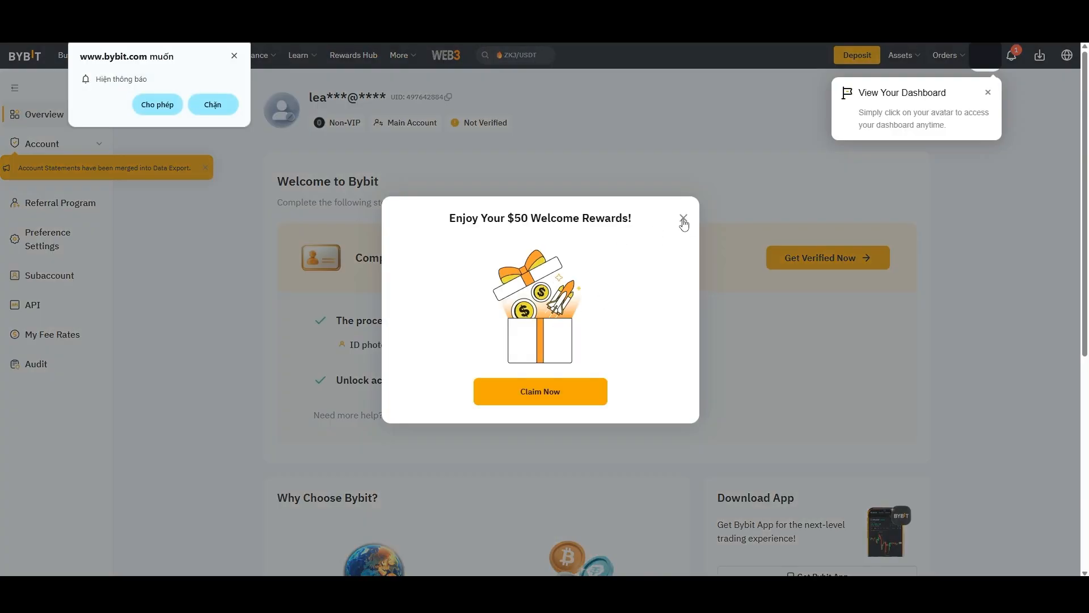
- Paste the security code to verify the email and close the $50 welcome rewards popup
{"action": "left_click", "coordinate": [683, 217]}
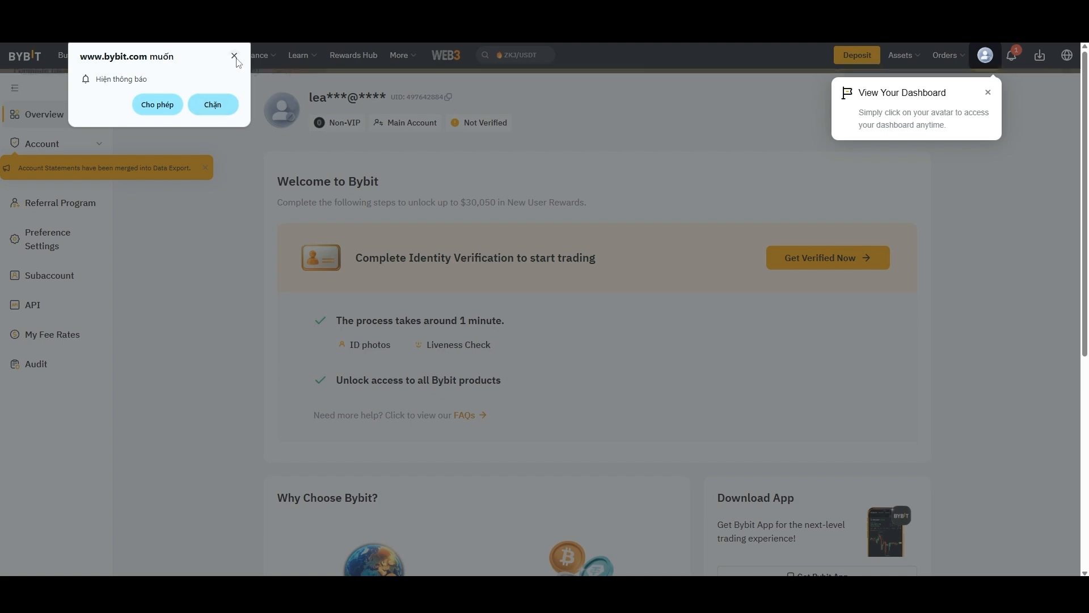
{"action": "scroll", "coordinate": [471, 275], "scroll_direction": "down", "scroll_amount": 3}
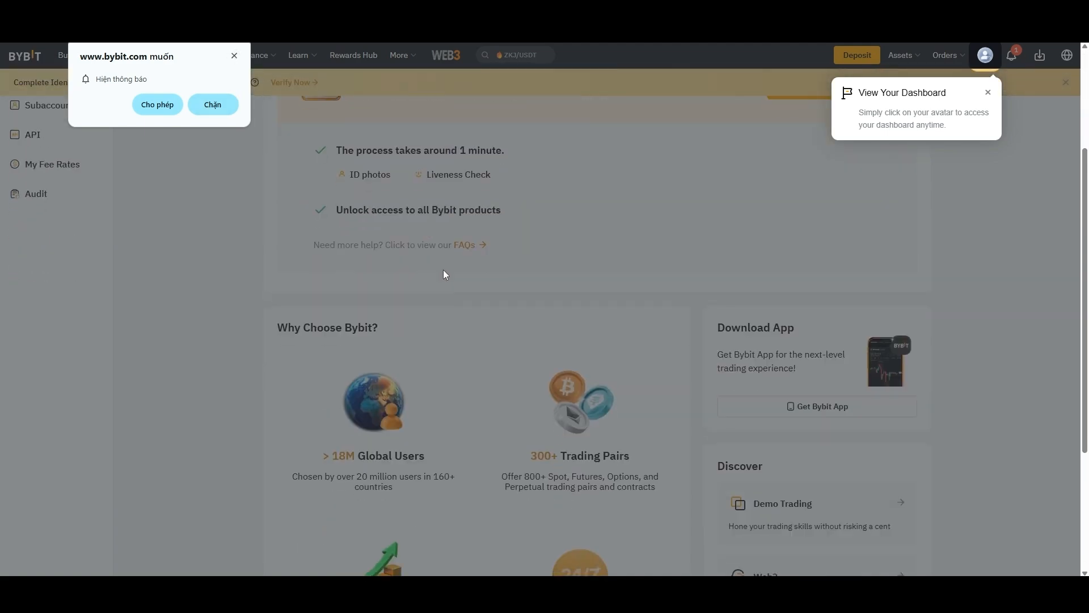
{"action": "scroll", "coordinate": [444, 270], "scroll_direction": "up", "scroll_amount": 3}
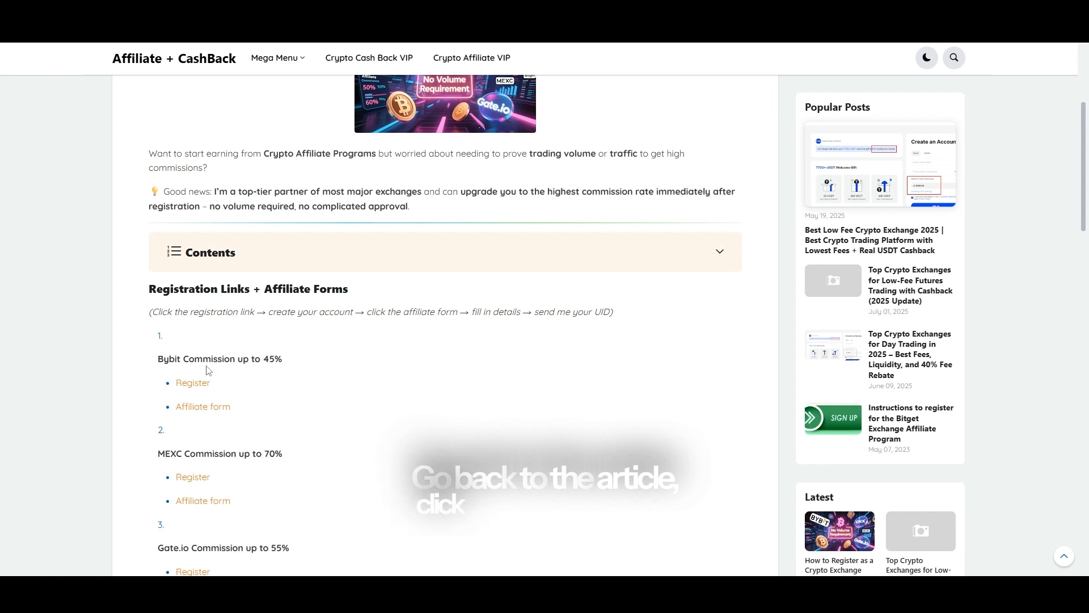
- Open the Bybit affiliate form, join the program, and consent to and confirm account authorization
{"action": "left_click_drag", "start_coordinate": [158, 359], "coordinate": [294, 362]}
{"action": "left_click", "coordinate": [338, 365]}
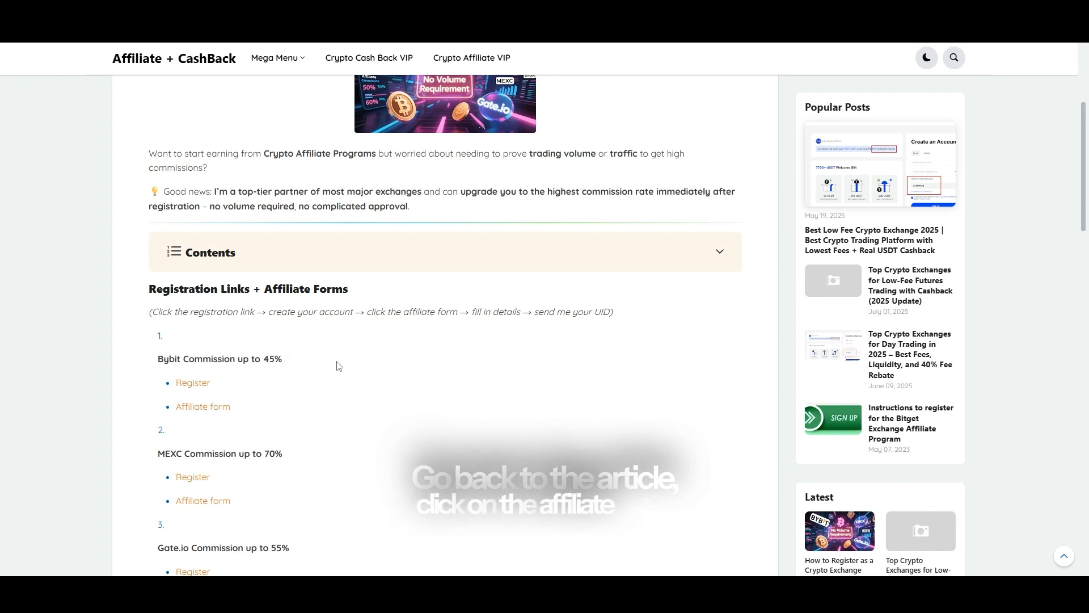
{"action": "left_click", "coordinate": [205, 409]}
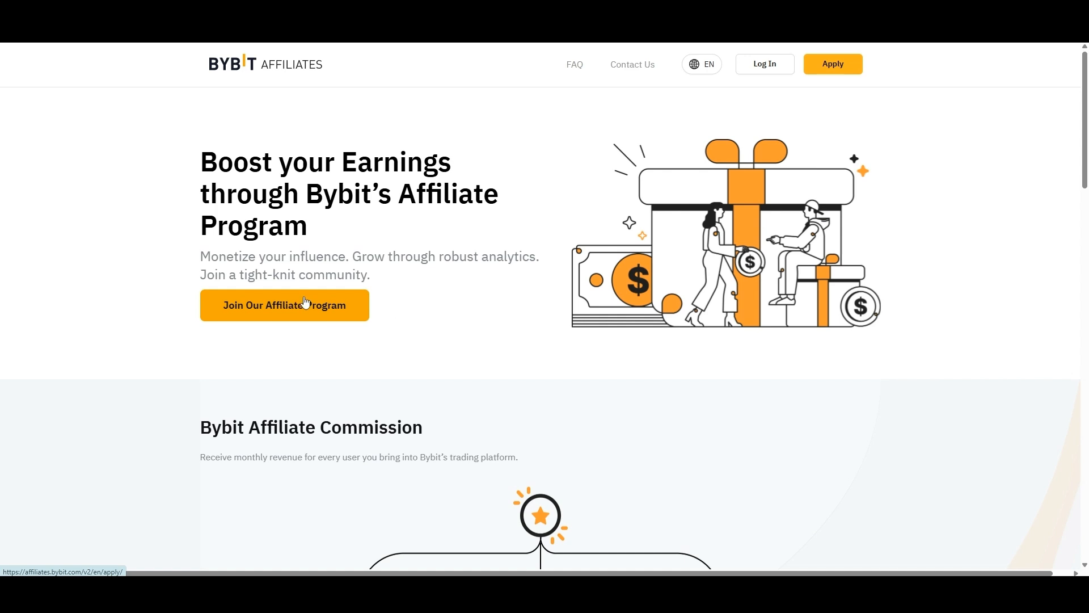
{"action": "left_click", "coordinate": [264, 309]}
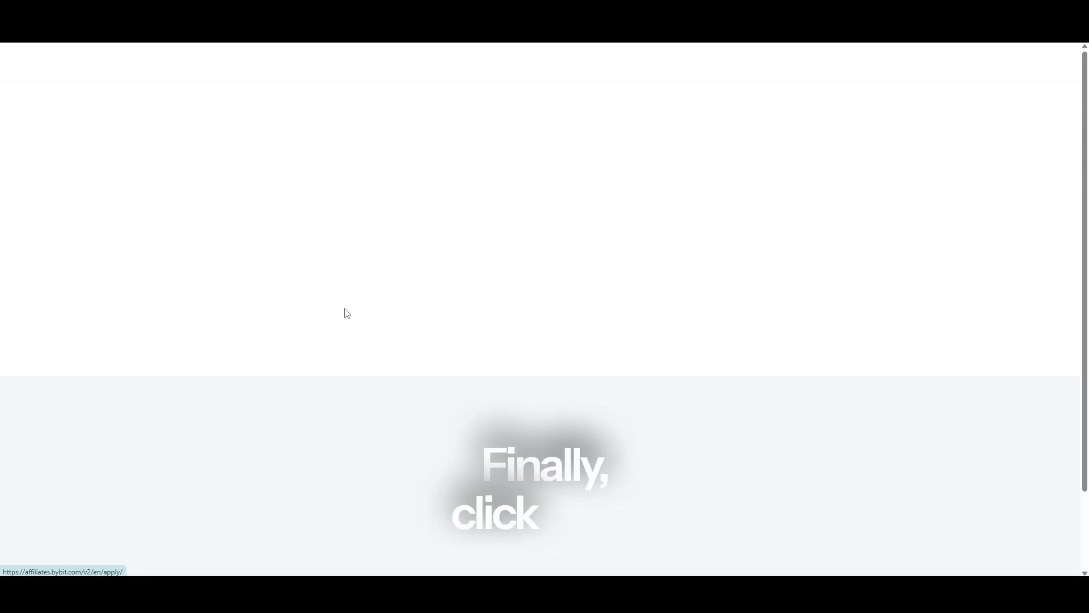
{"action": "left_click", "coordinate": [457, 182]}
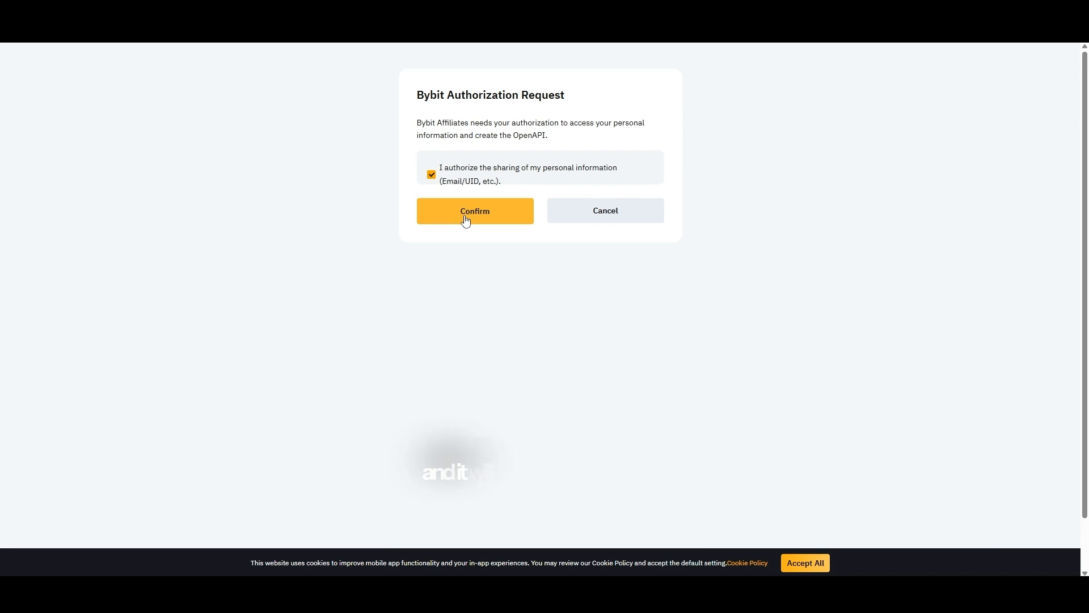
{"action": "left_click", "coordinate": [445, 225]}
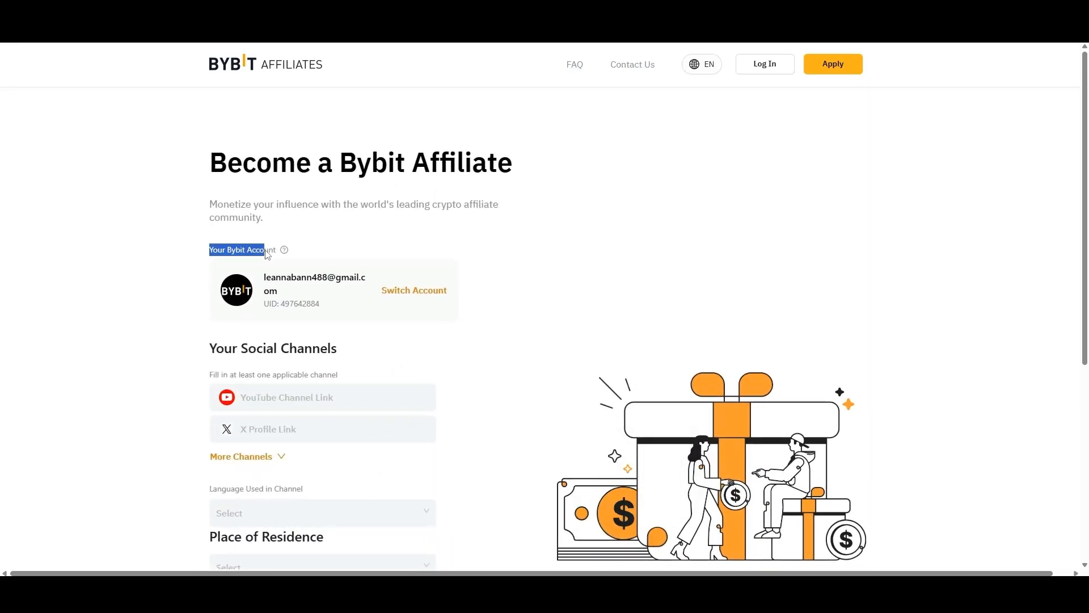
- Review the linked account and at-least-one-channel requirement, focusing the YouTube channel link field
{"action": "left_click_drag", "start_coordinate": [265, 278], "coordinate": [282, 305]}
{"action": "left_click", "coordinate": [289, 299]}
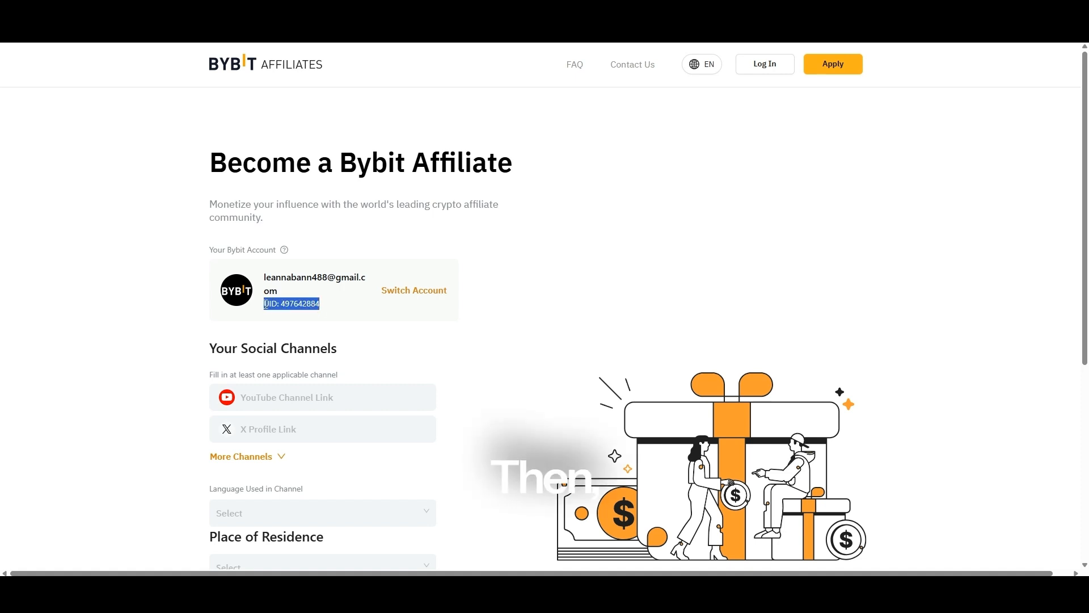
{"action": "scroll", "coordinate": [266, 295], "scroll_direction": "down", "scroll_amount": 2}
{"action": "left_click", "coordinate": [244, 284]}
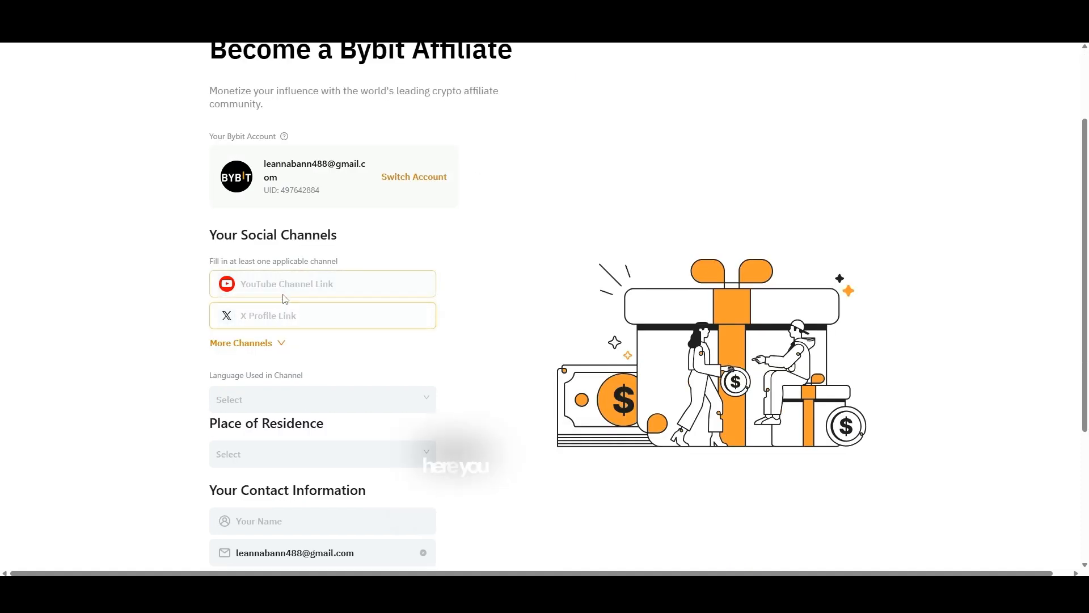
{"action": "left_click_drag", "start_coordinate": [339, 263], "coordinate": [236, 265]}
{"action": "left_click", "coordinate": [215, 267]}
{"action": "left_click", "coordinate": [243, 284]}
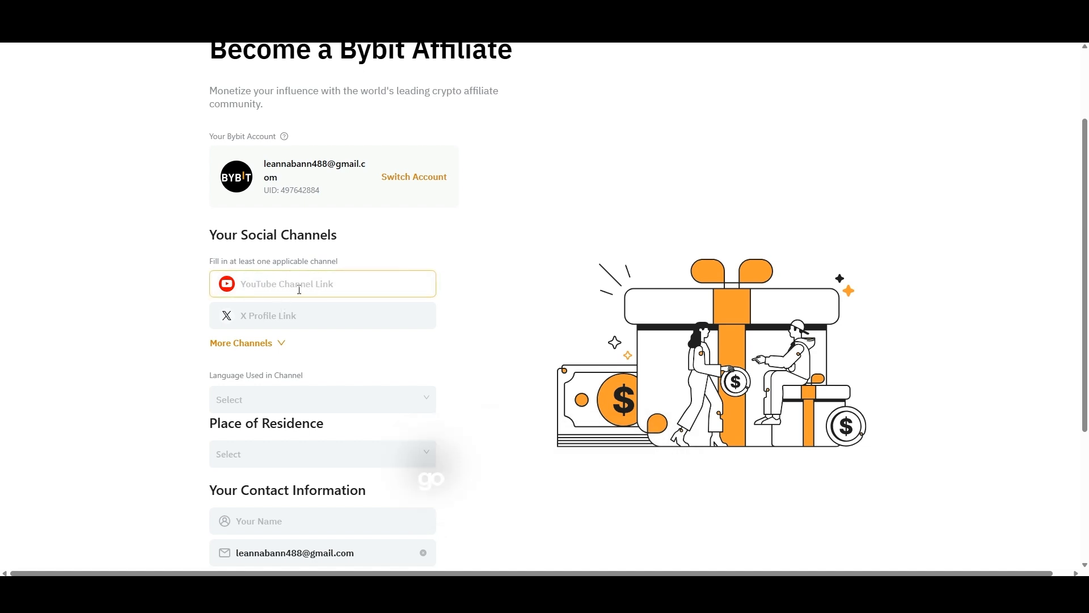
{"action": "left_click", "coordinate": [274, 311]}
{"action": "left_click", "coordinate": [262, 288]}
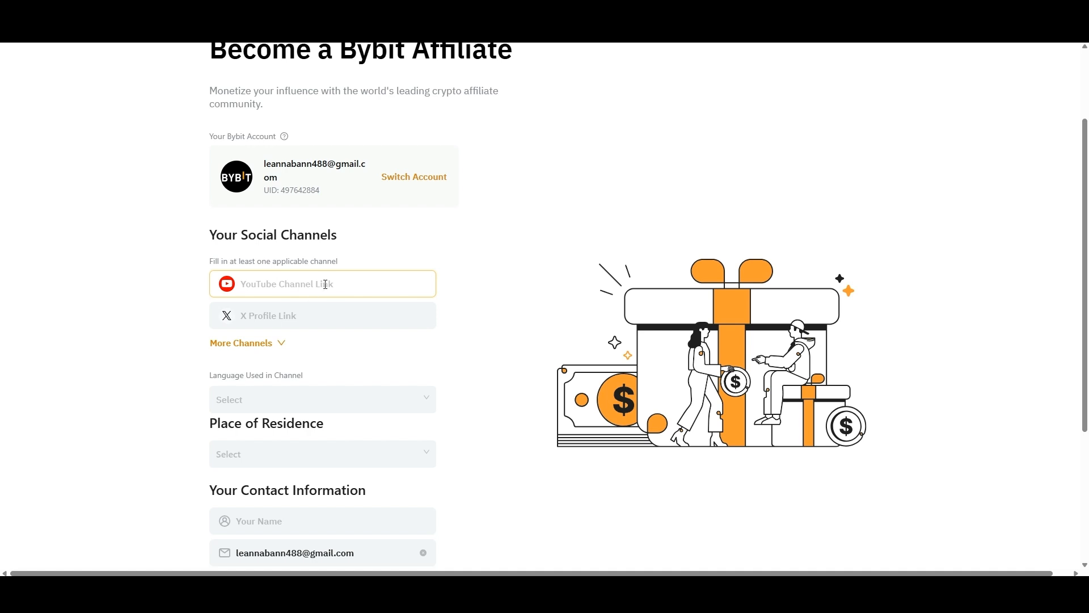
- Set the channel language to English and the place of residence to Vietnam
{"action": "scroll", "coordinate": [205, 281], "scroll_direction": "down", "scroll_amount": 2}
{"action": "left_click", "coordinate": [261, 288]}
{"action": "left_click", "coordinate": [243, 332]}
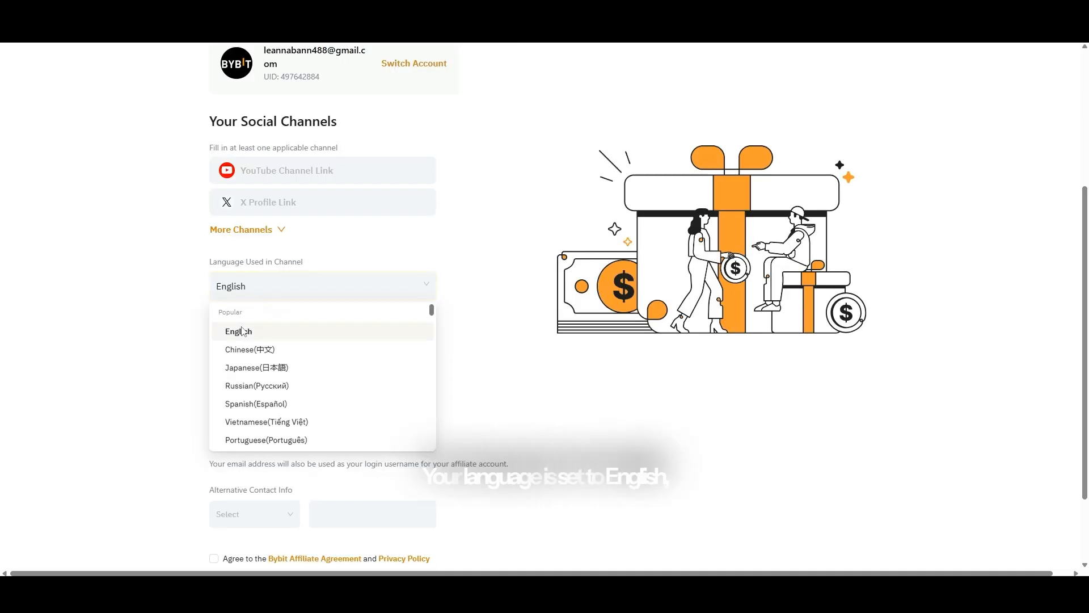
{"action": "scroll", "coordinate": [196, 309], "scroll_direction": "down", "scroll_amount": 1}
{"action": "left_click", "coordinate": [248, 283]}
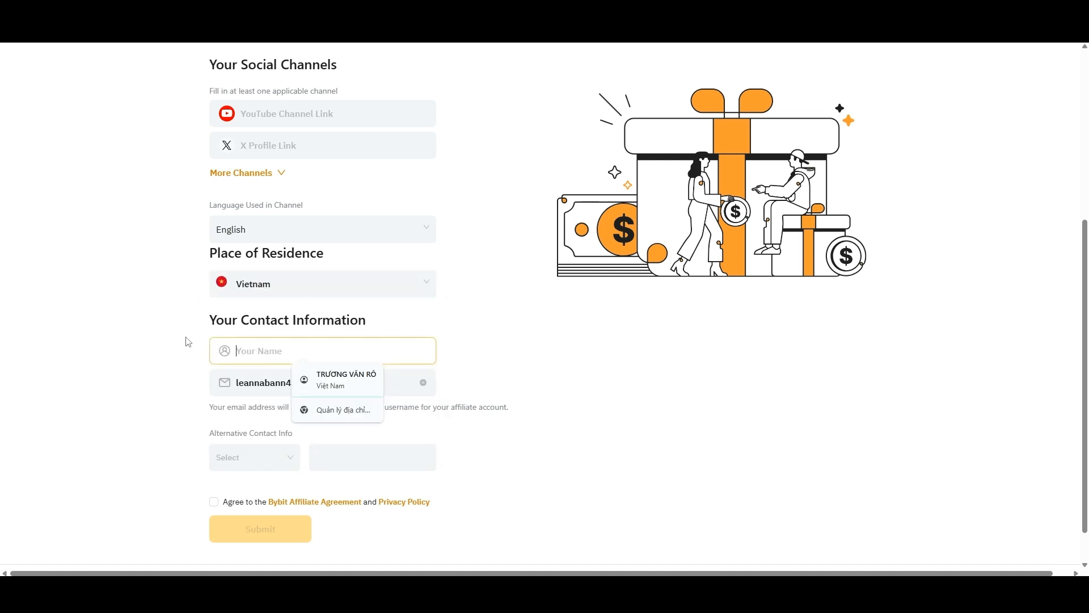
{"action": "left_click", "coordinate": [189, 342]}
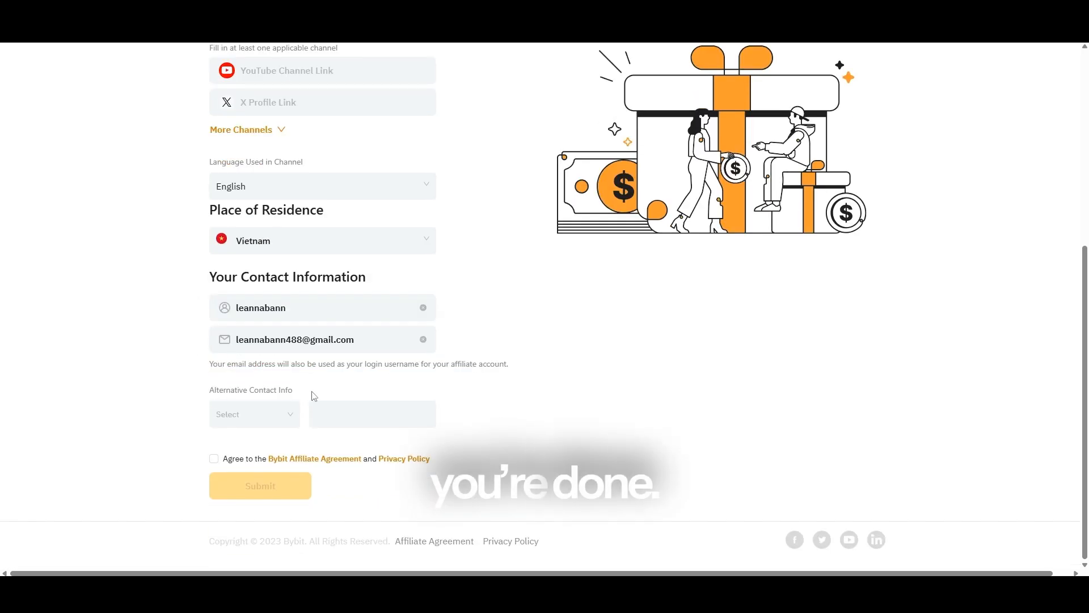
- Choose Telegram as alternative contact with a handle, accept the agreement, and submit the application
{"action": "left_click_drag", "start_coordinate": [312, 390], "coordinate": [194, 391]}
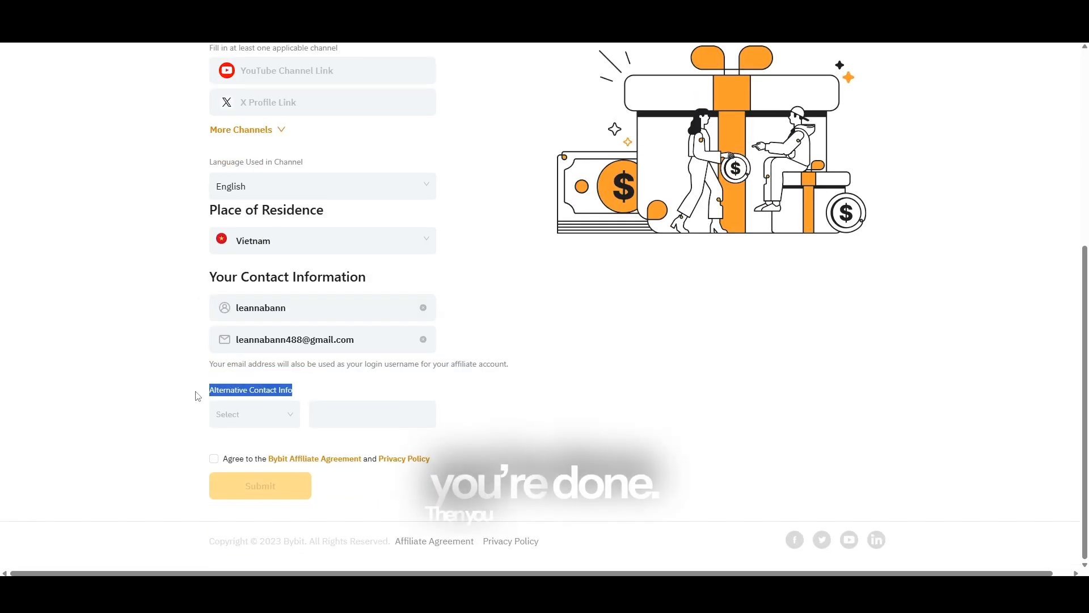
{"action": "left_click", "coordinate": [190, 405]}
{"action": "left_click", "coordinate": [229, 420]}
{"action": "left_click", "coordinate": [252, 443]}
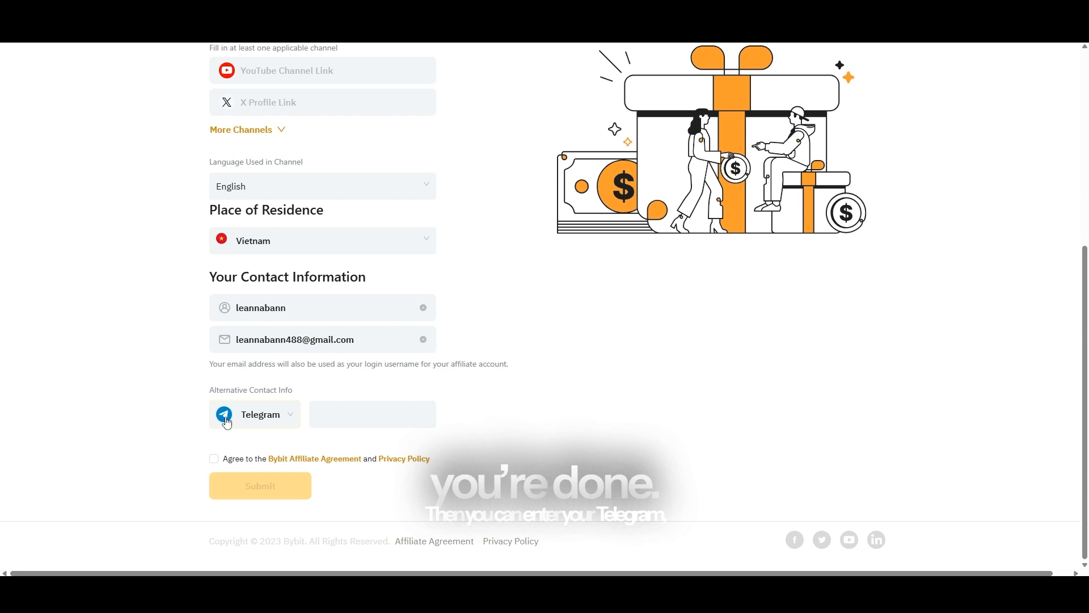
{"action": "left_click", "coordinate": [255, 415]}
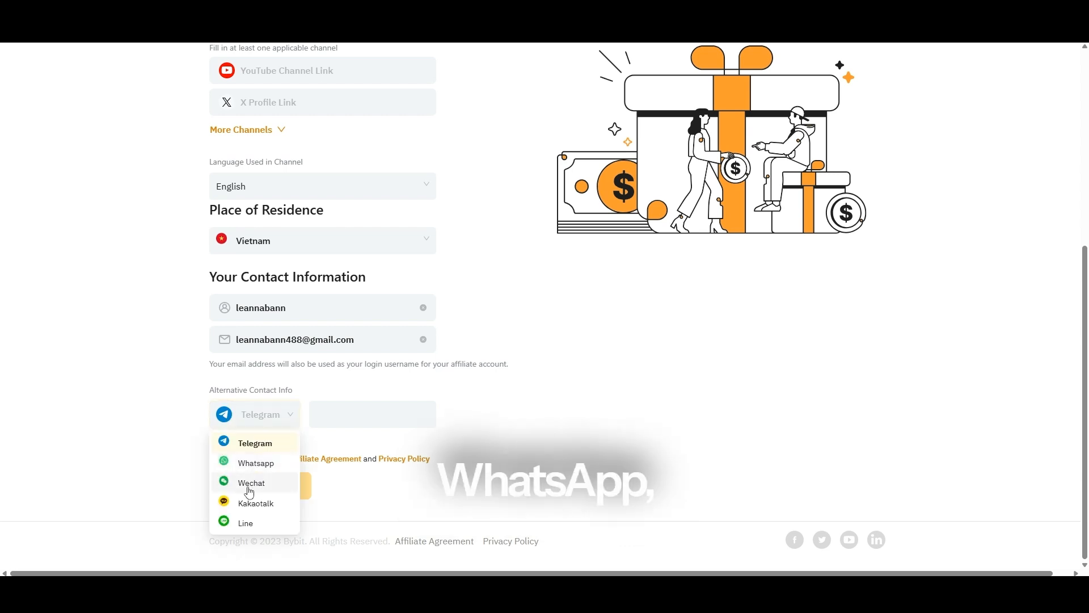
{"action": "left_click", "coordinate": [256, 444]}
{"action": "left_click", "coordinate": [323, 414]}
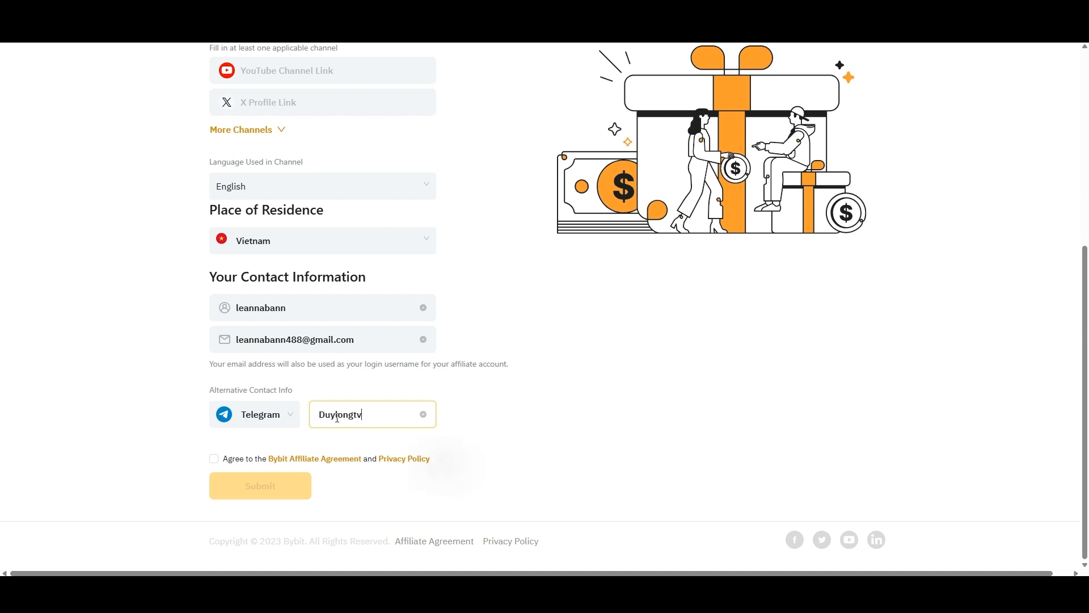
{"action": "left_click_drag", "start_coordinate": [367, 418], "coordinate": [318, 417]}
{"action": "left_click", "coordinate": [325, 391]}
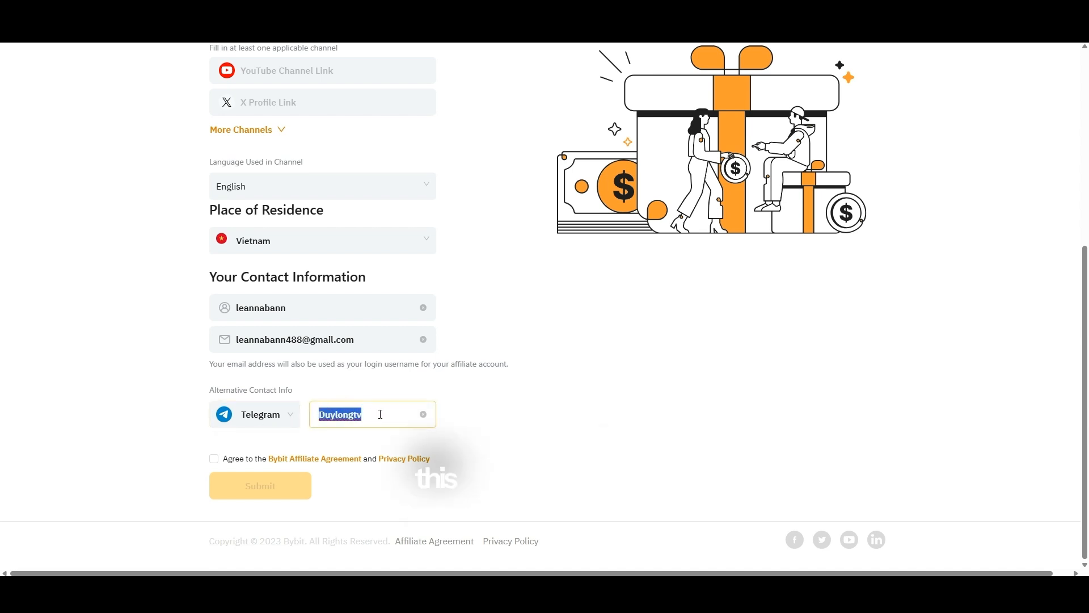
{"action": "left_click", "coordinate": [214, 458]}
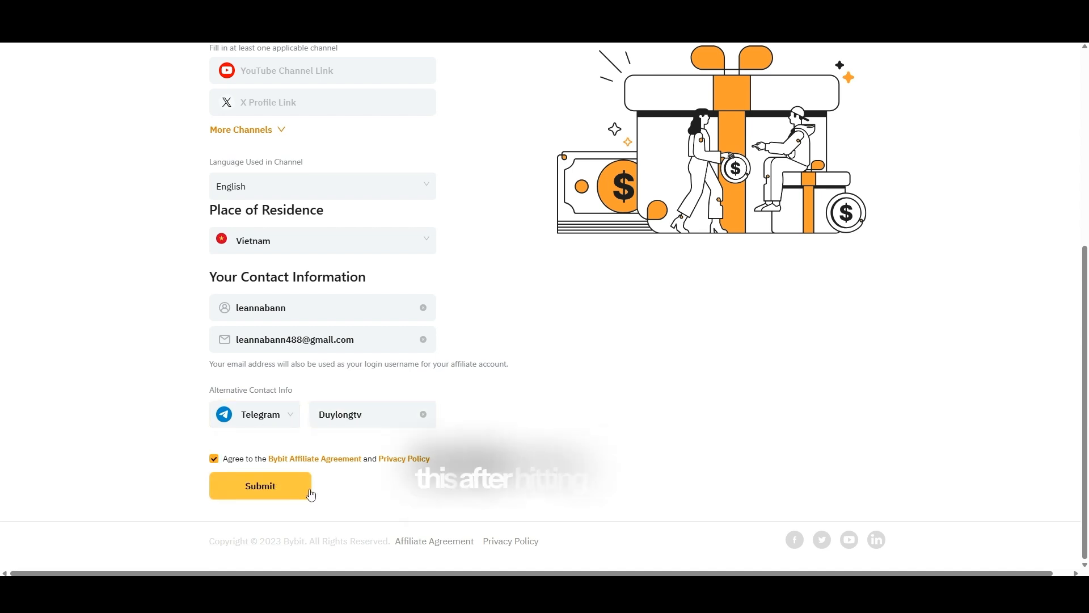
{"action": "left_click", "coordinate": [268, 488]}
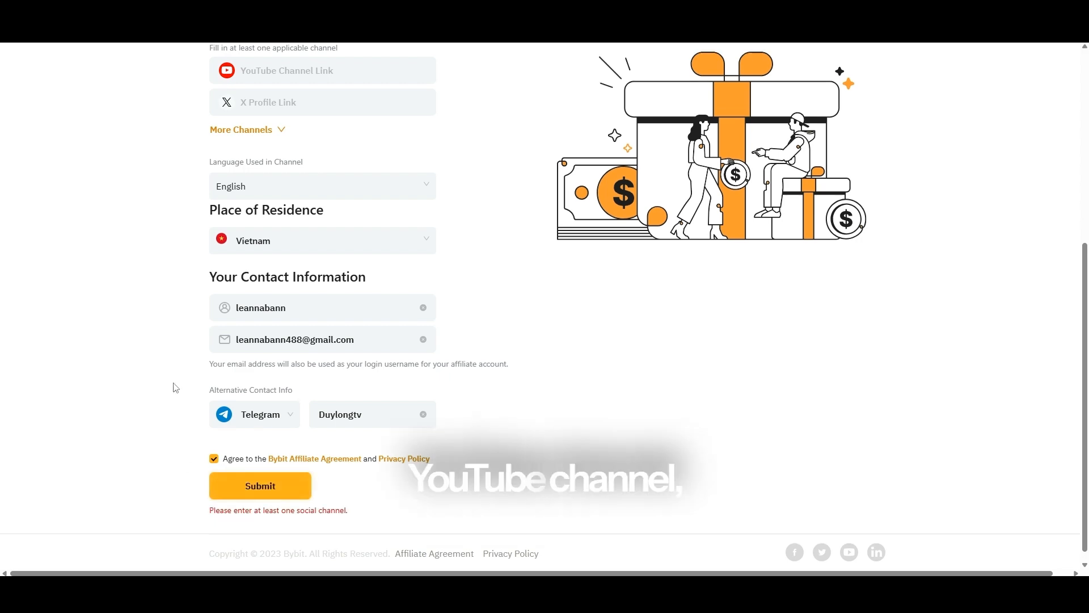
- Paste the YouTube channel URL into the form and resubmit the affiliate application
{"action": "scroll", "coordinate": [173, 384], "scroll_direction": "up", "scroll_amount": 4}
{"action": "left_click", "coordinate": [263, 299]}
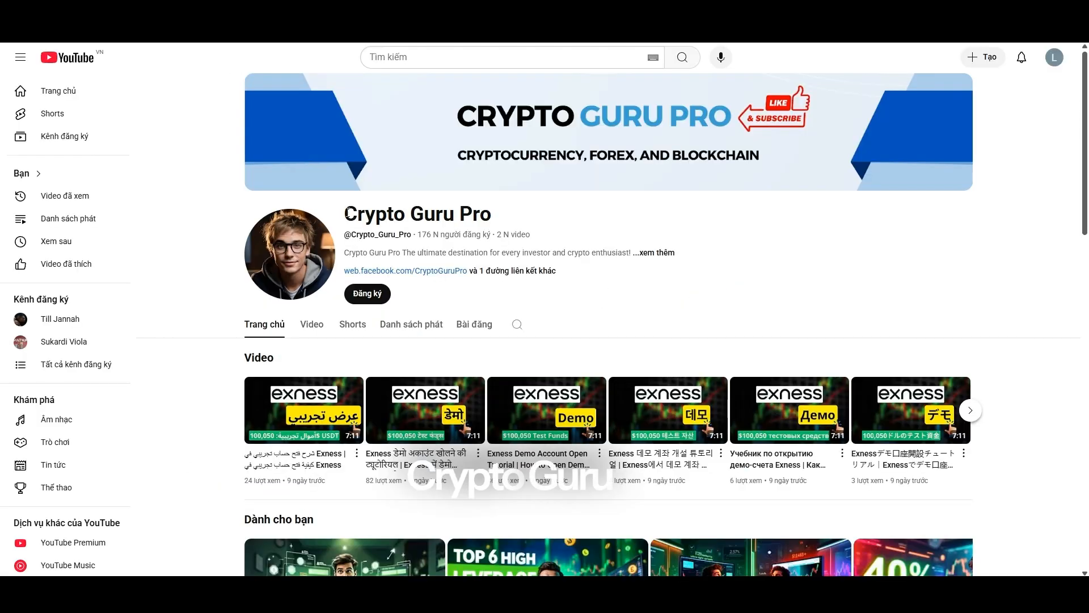
{"action": "left_click_drag", "start_coordinate": [348, 213], "coordinate": [489, 216]}
{"action": "left_click", "coordinate": [485, 217]}
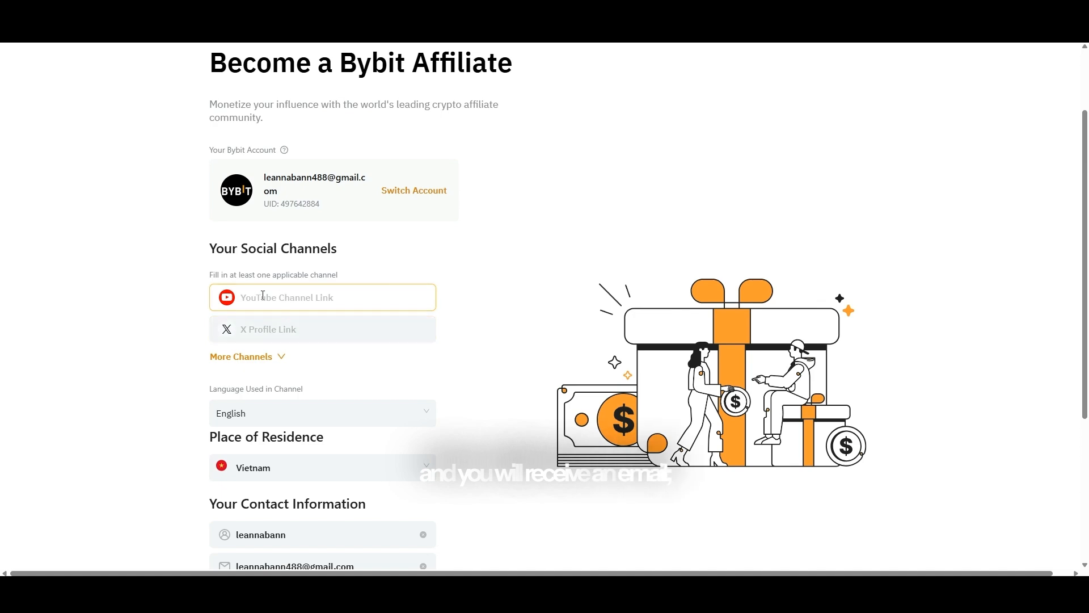
{"action": "key", "text": "ctrl+v"}
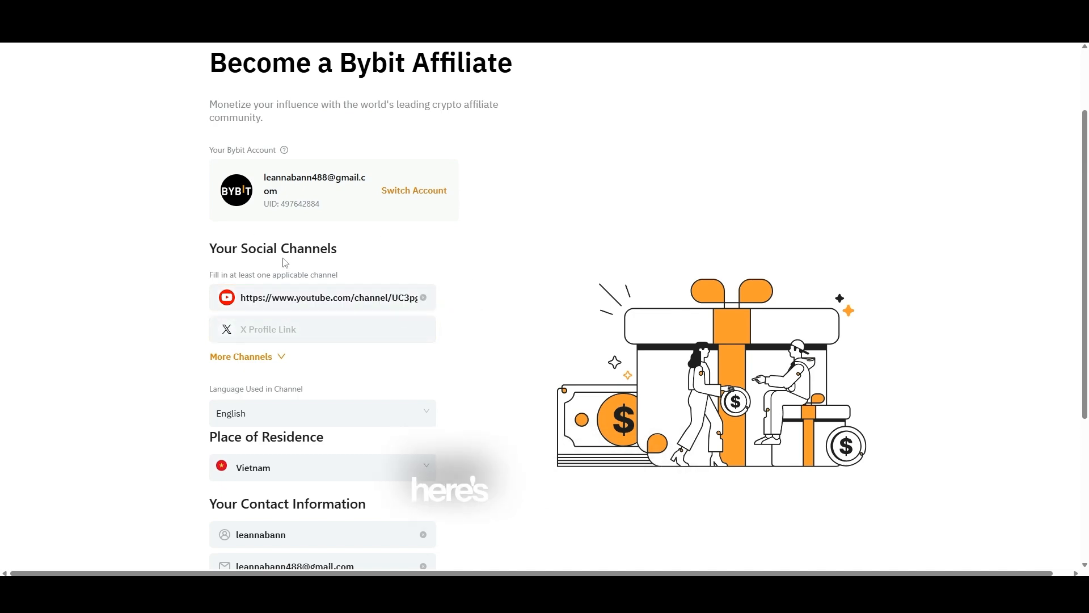
{"action": "scroll", "coordinate": [134, 318], "scroll_direction": "down", "scroll_amount": 5}
{"action": "left_click", "coordinate": [236, 479]}
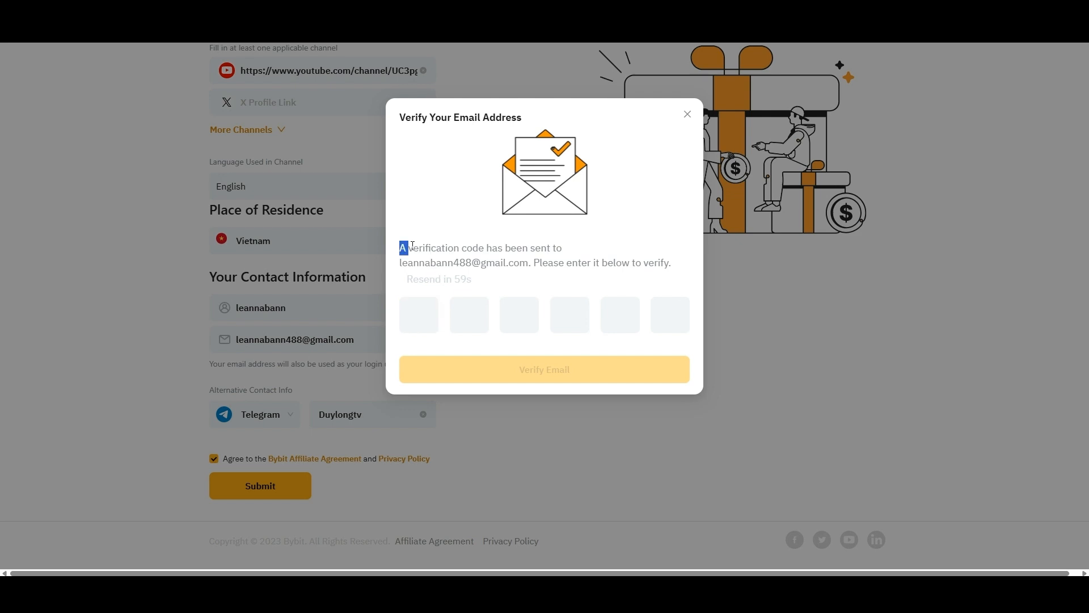
{"action": "left_click", "coordinate": [549, 264]}
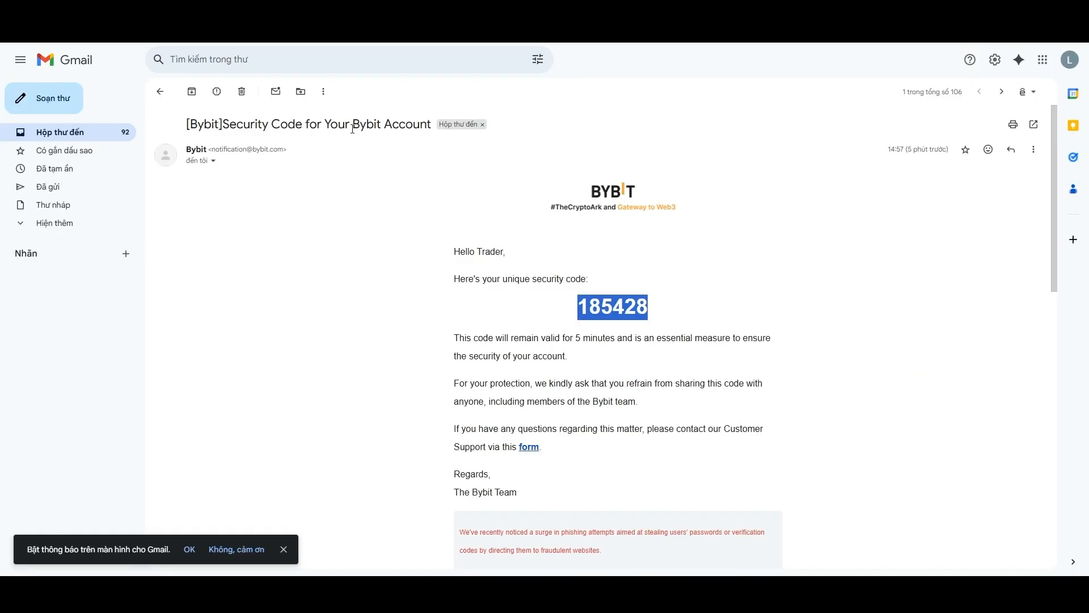
- Copy the security code from the newest Bybit email in Gmail
{"action": "left_click", "coordinate": [161, 91]}
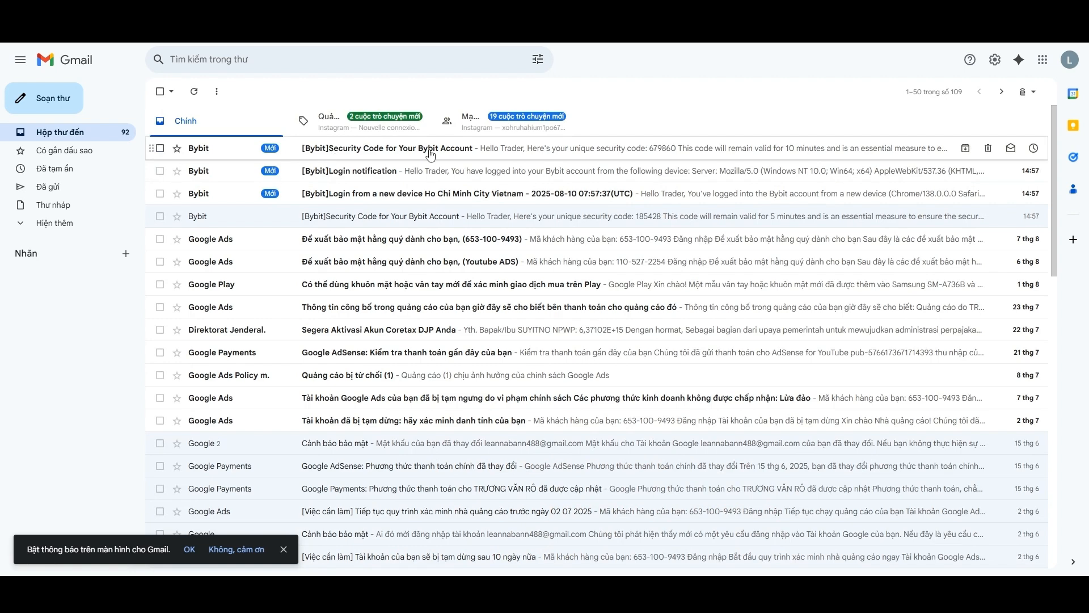
{"action": "left_click", "coordinate": [431, 155]}
{"action": "left_click_drag", "start_coordinate": [577, 340], "coordinate": [673, 339]}
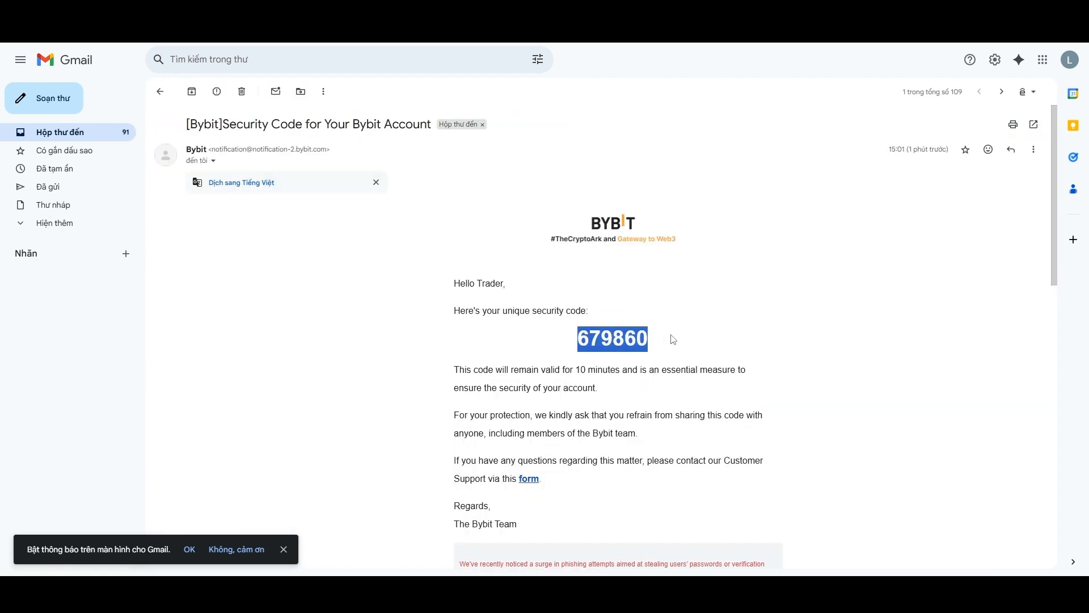
{"action": "left_click", "coordinate": [363, 10]}
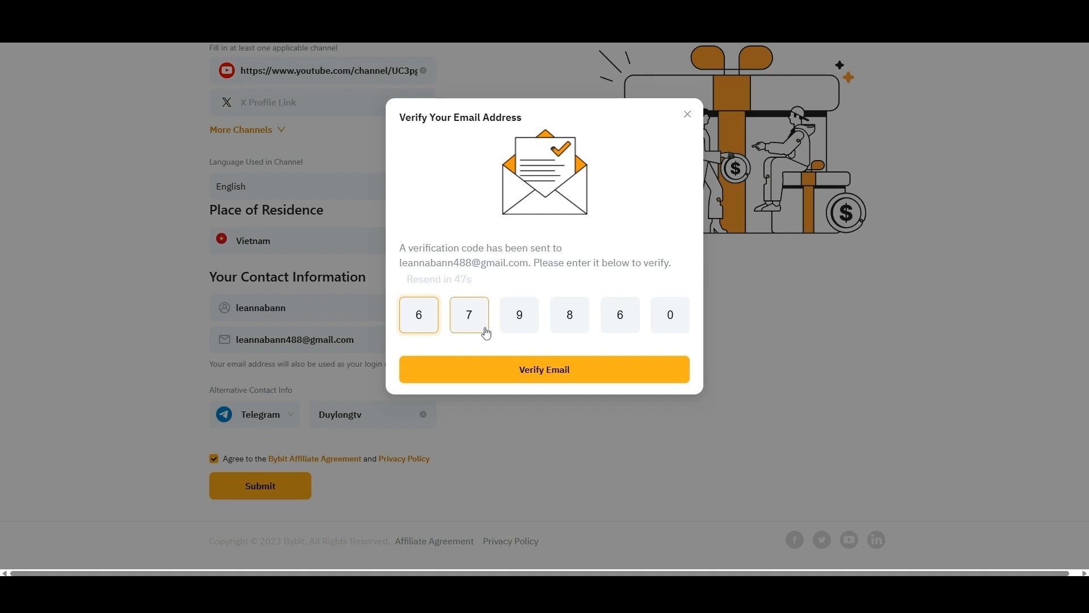
- Submit the six-digit email verification code to reach the affiliate Thank You page
{"action": "left_click", "coordinate": [590, 370]}
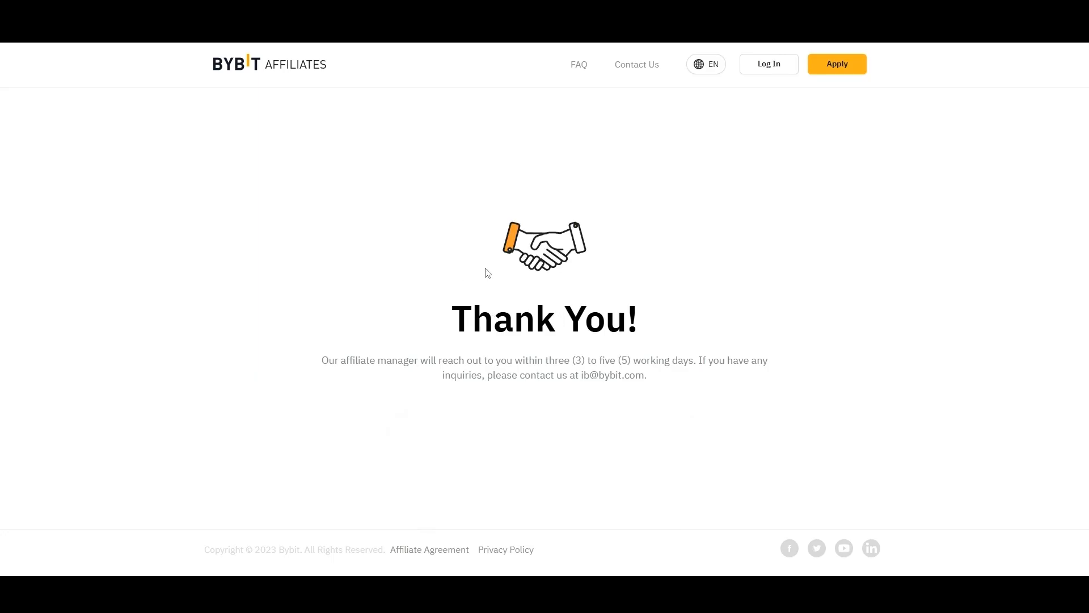
{"action": "left_click_drag", "start_coordinate": [492, 312], "coordinate": [730, 318]}
{"action": "left_click", "coordinate": [653, 370]}
{"action": "left_click_drag", "start_coordinate": [667, 376], "coordinate": [510, 332]}
{"action": "left_click", "coordinate": [477, 319]}
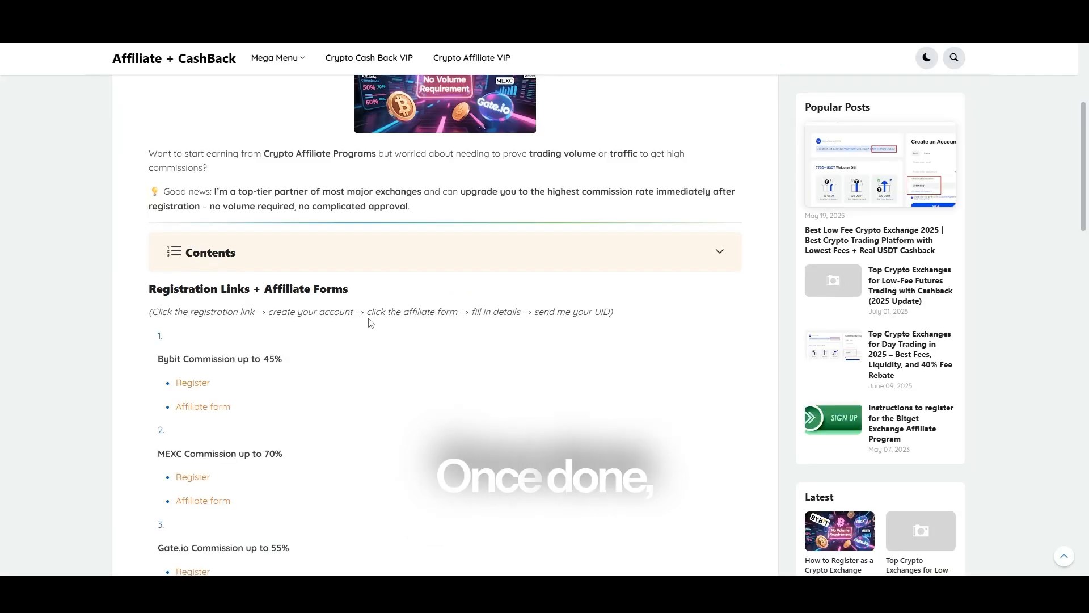
- Start a new Gmail message addressed to the blog owner's contact email from the article
{"action": "scroll", "coordinate": [432, 347], "scroll_direction": "down", "scroll_amount": 12}
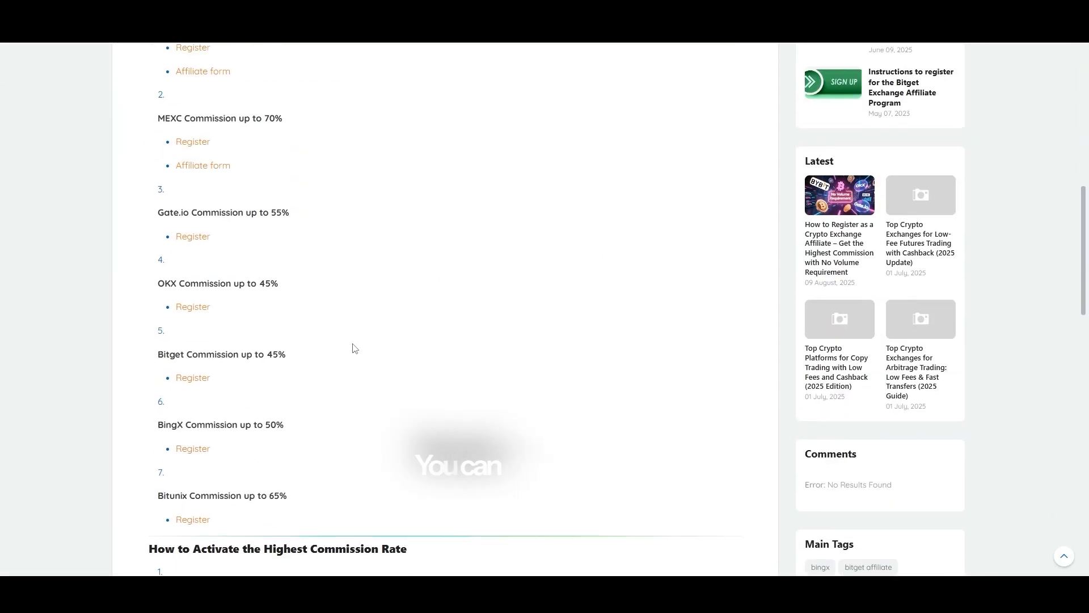
{"action": "scroll", "coordinate": [242, 363], "scroll_direction": "down", "scroll_amount": 1}
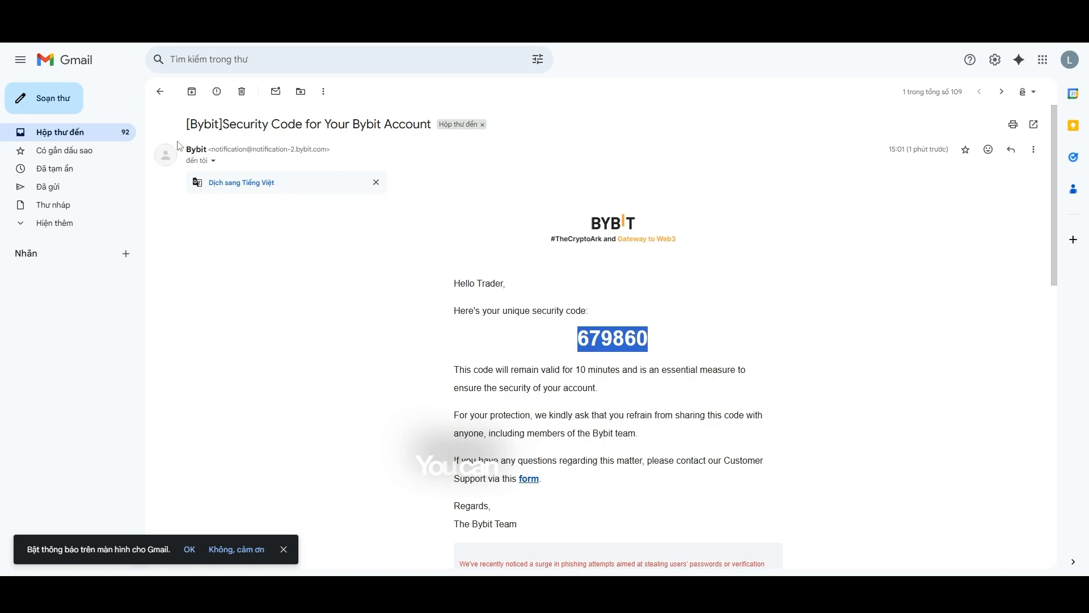
{"action": "left_click", "coordinate": [189, 90]}
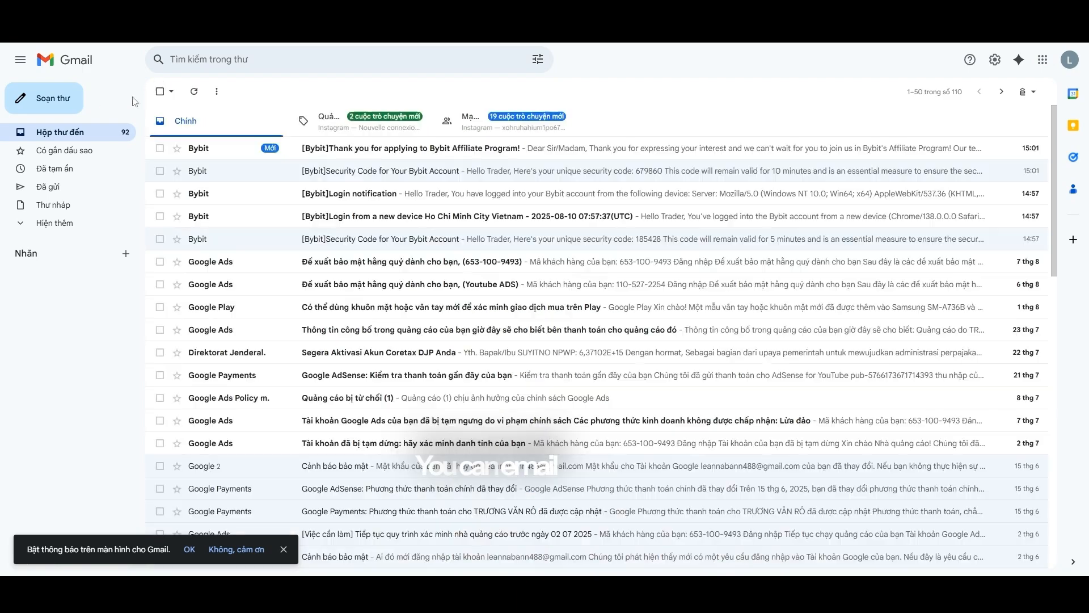
{"action": "left_click", "coordinate": [54, 98]}
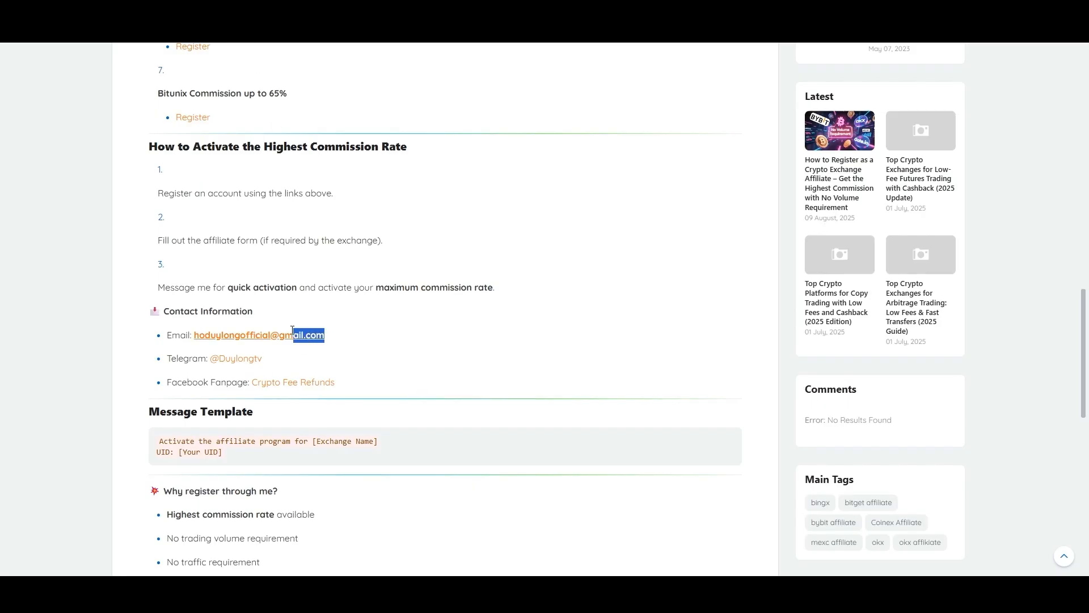
{"action": "left_click_drag", "start_coordinate": [292, 330], "coordinate": [195, 335]}
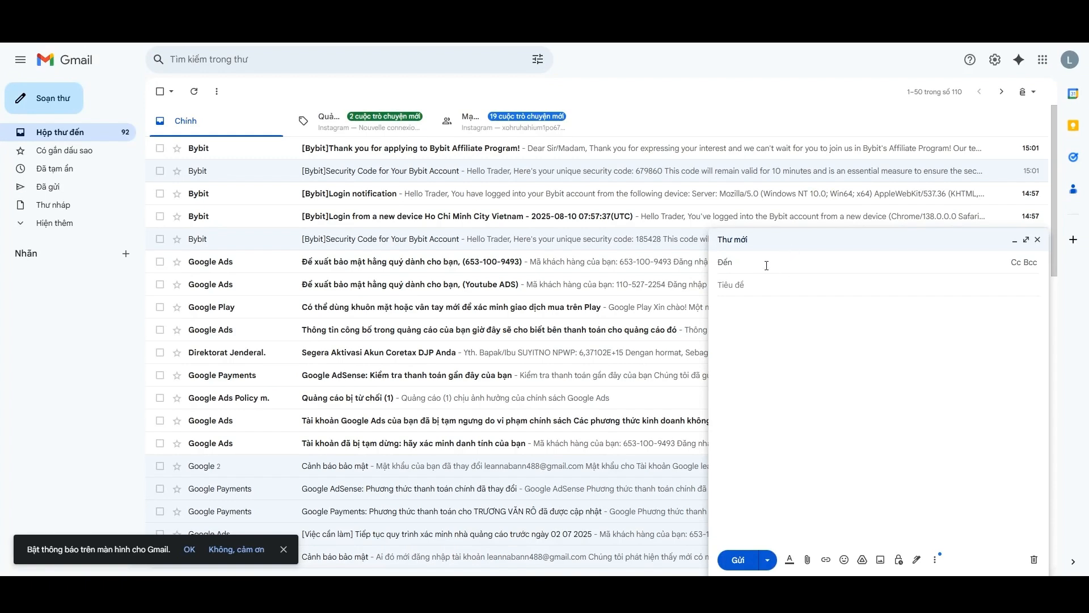
{"action": "key", "text": "ctrl+v"}
{"action": "left_click", "coordinate": [769, 301]}
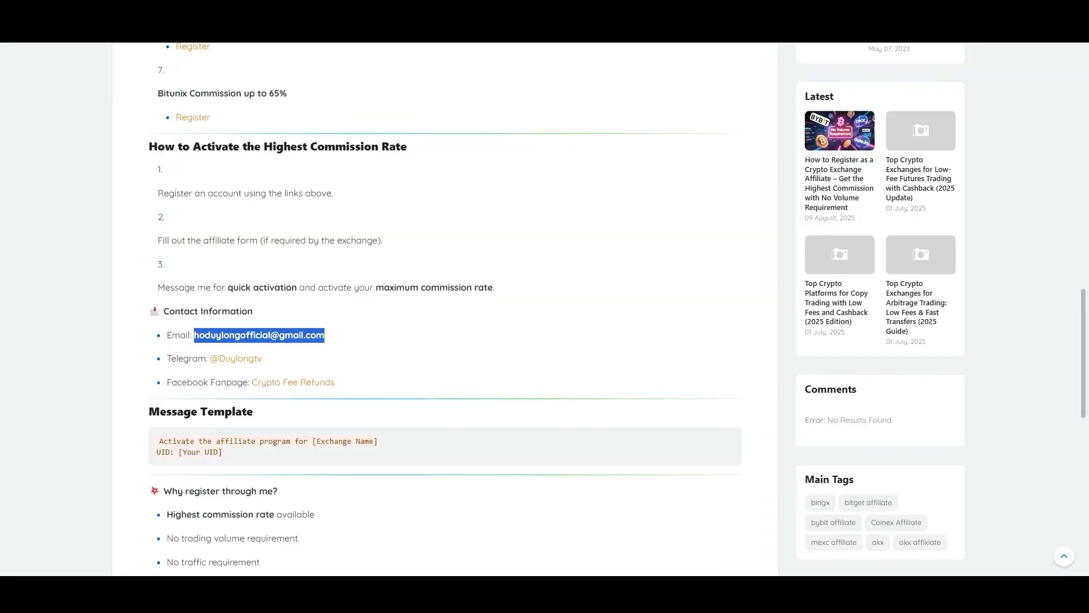
- Paste the activation message template into the email body and fill the exchange name as bybit
{"action": "scroll", "coordinate": [186, 372], "scroll_direction": "down", "scroll_amount": 2}
{"action": "left_click_drag", "start_coordinate": [235, 343], "coordinate": [161, 328]}
{"action": "key", "text": "ctrl+c"}
{"action": "left_click", "coordinate": [159, 329]}
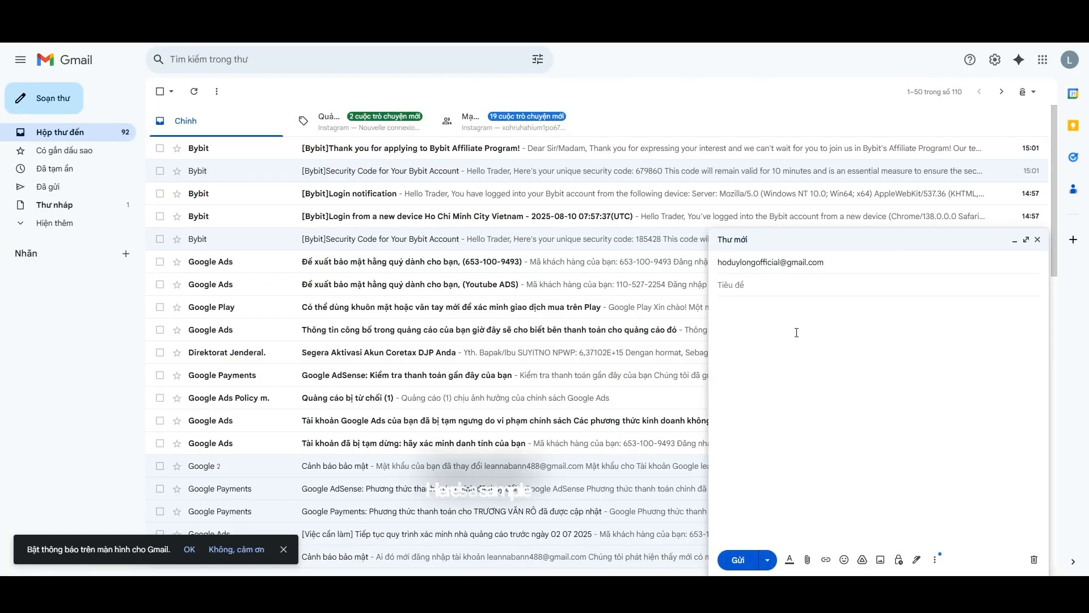
{"action": "key", "text": "ctrl+v"}
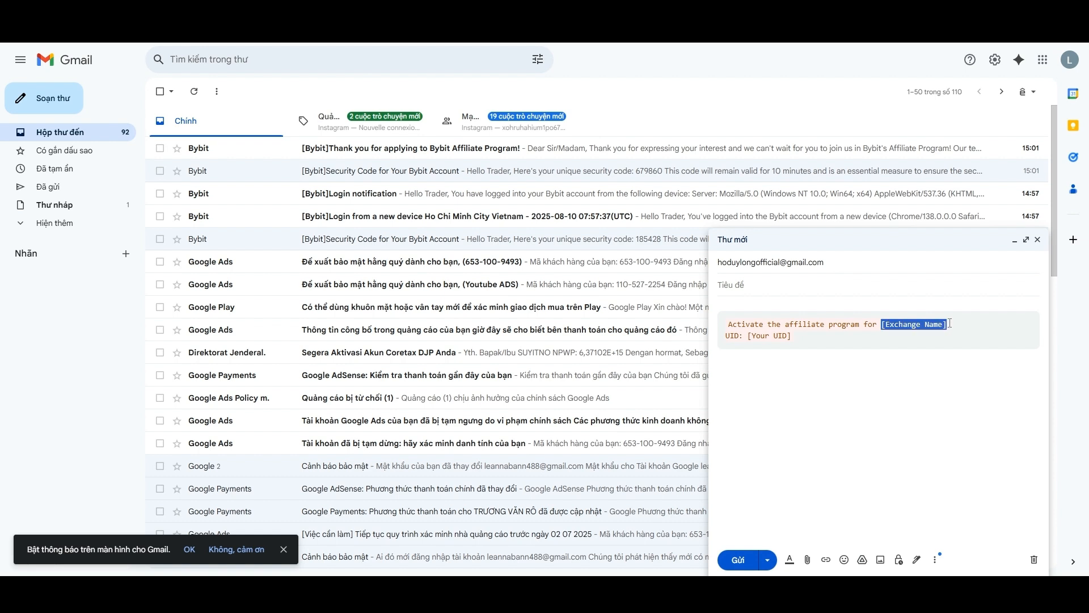
{"action": "type", "text": "bybit"}
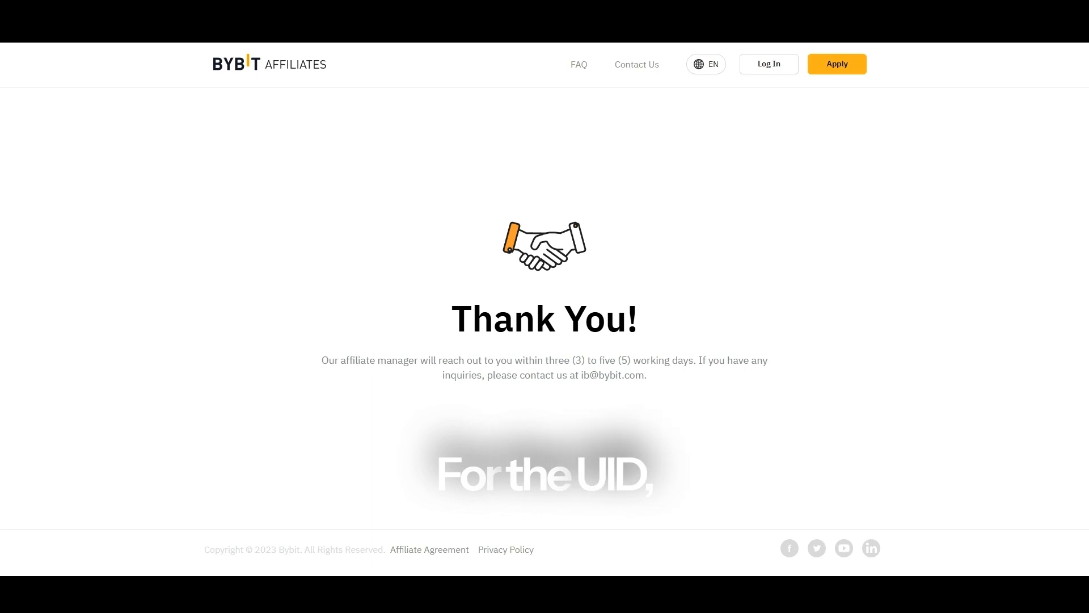
- Open the Bybit User Dashboard, dismiss the deposit and notification prompts, and copy the account UID
{"action": "type", "text": "bybit"}
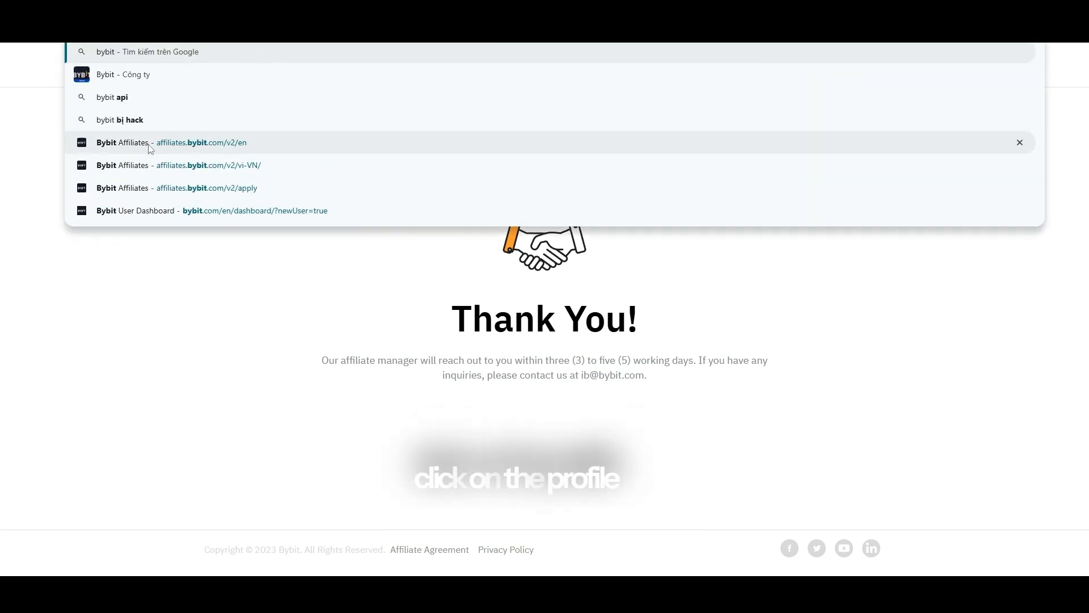
{"action": "left_click", "coordinate": [142, 211]}
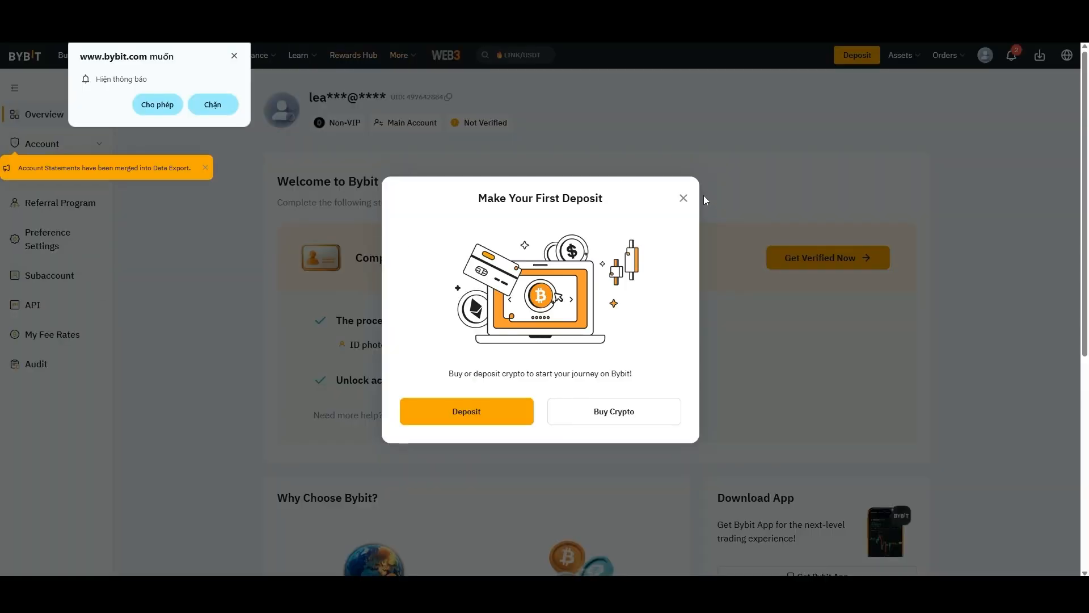
{"action": "left_click", "coordinate": [683, 199]}
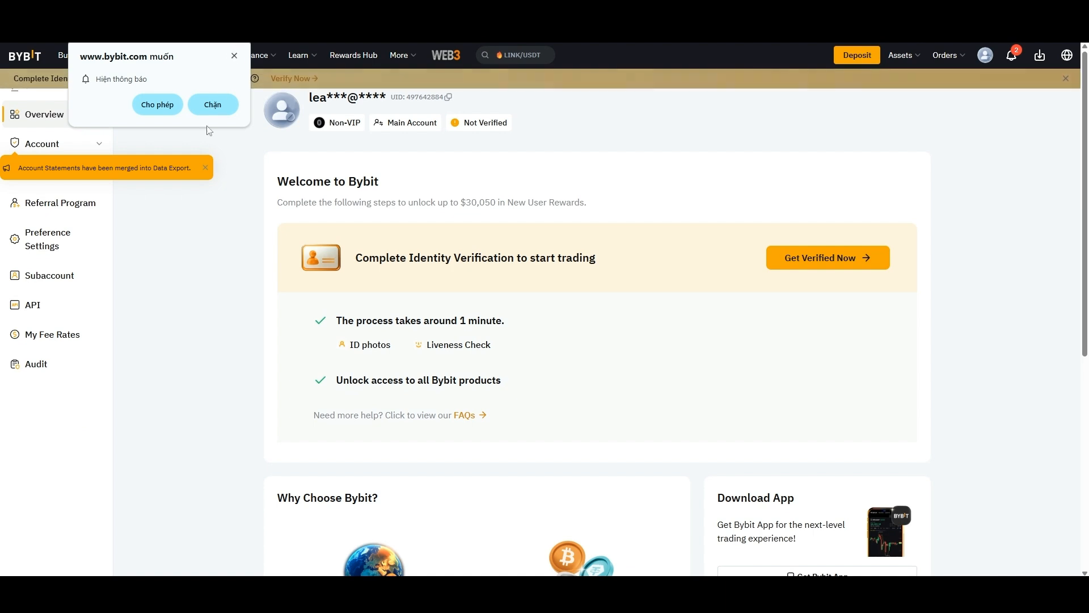
{"action": "left_click", "coordinate": [234, 56]}
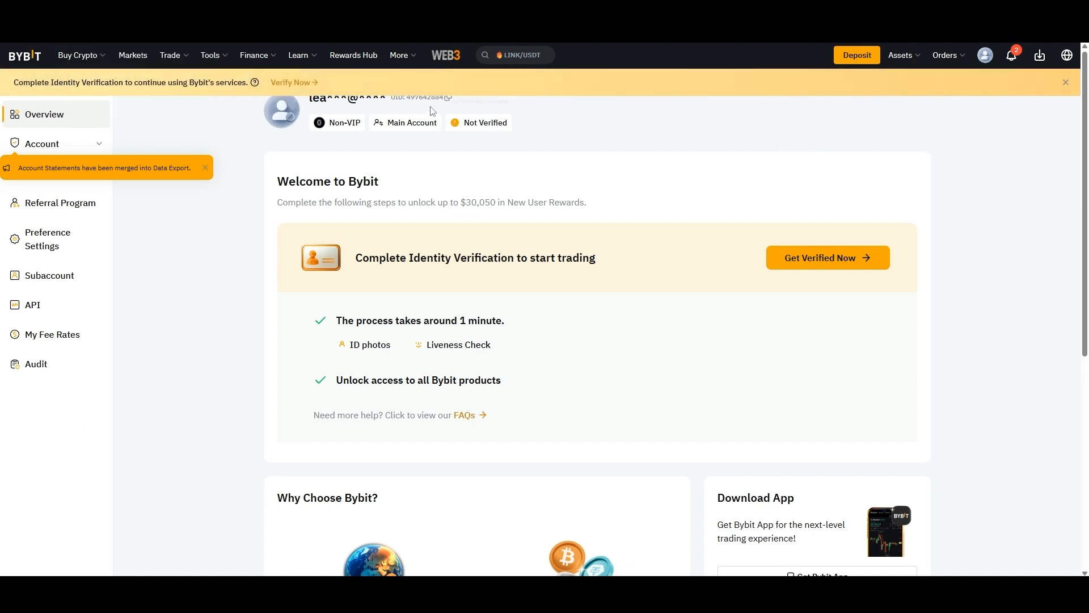
{"action": "left_click", "coordinate": [985, 55]}
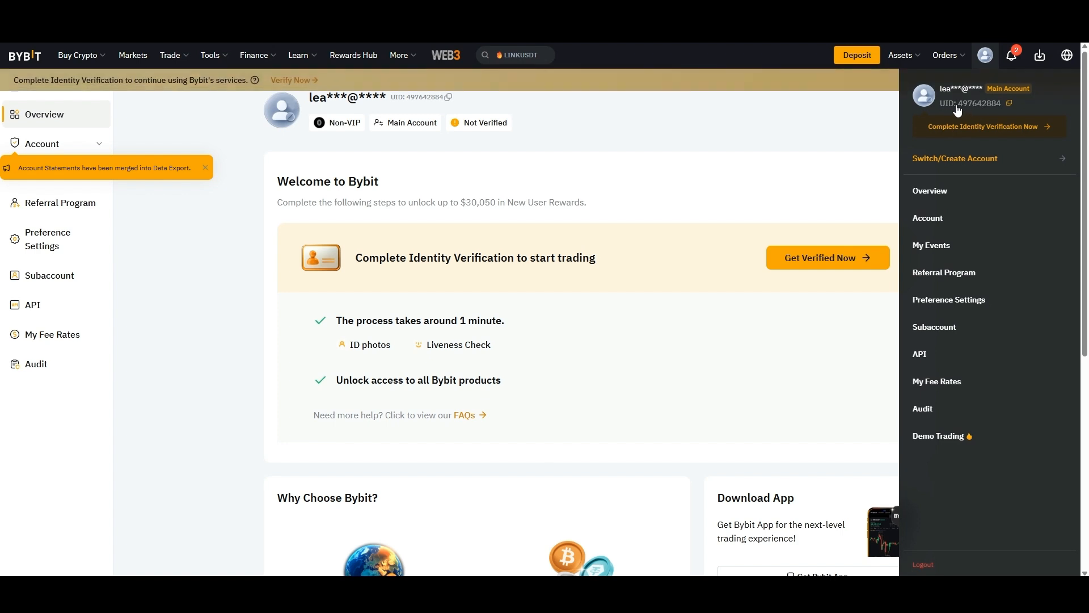
{"action": "left_click", "coordinate": [1009, 105]}
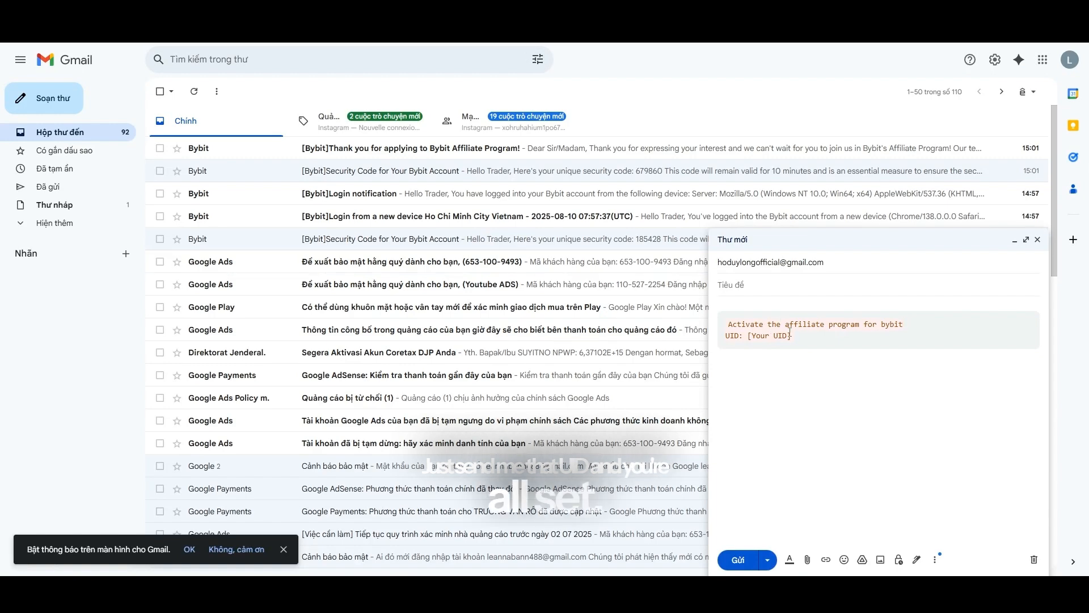
- Replace the [Your UID] placeholder with the copied UID and send the email to the blog owner
{"action": "left_click_drag", "start_coordinate": [791, 336], "coordinate": [766, 336]}
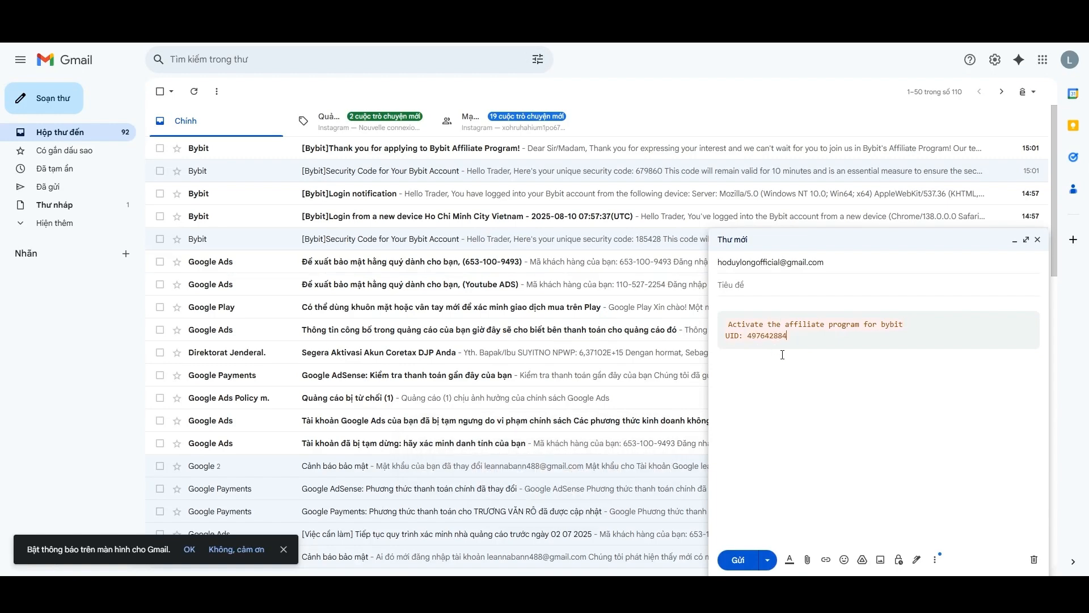
{"action": "left_click", "coordinate": [738, 560]}
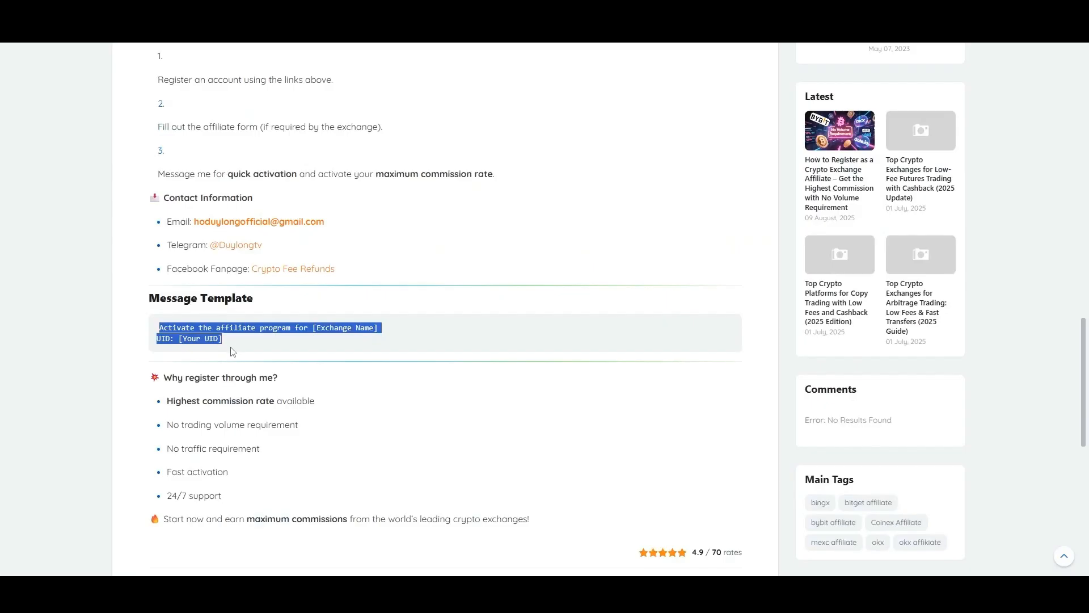
{"action": "left_click", "coordinate": [240, 344]}
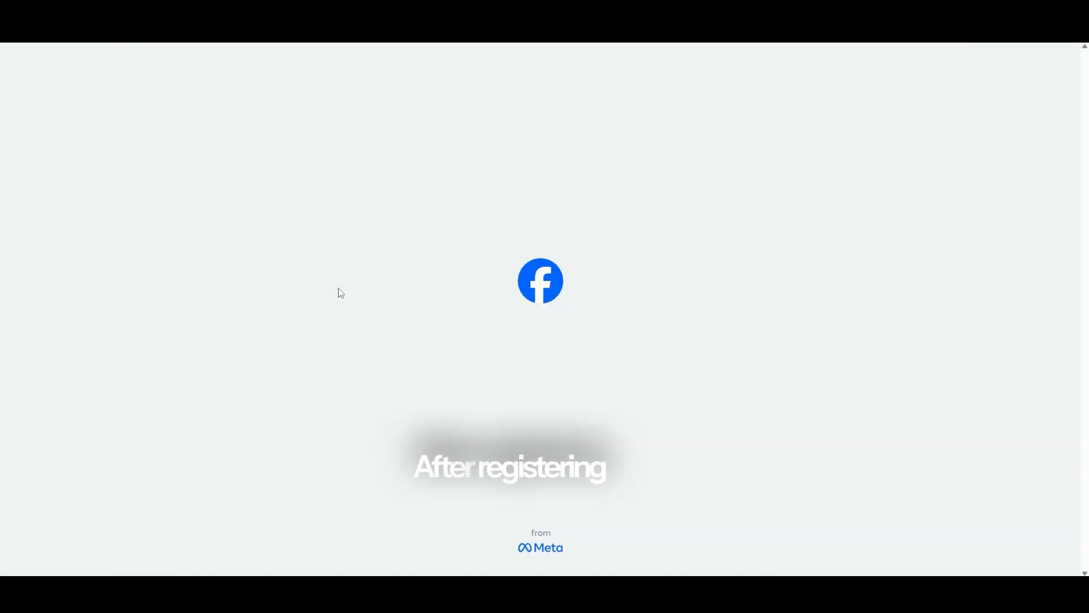
- Return to the Affiliate + CashBack registration list showing the MEXC Commission up to 70% links
{"action": "left_click_drag", "start_coordinate": [158, 283], "coordinate": [251, 282]}
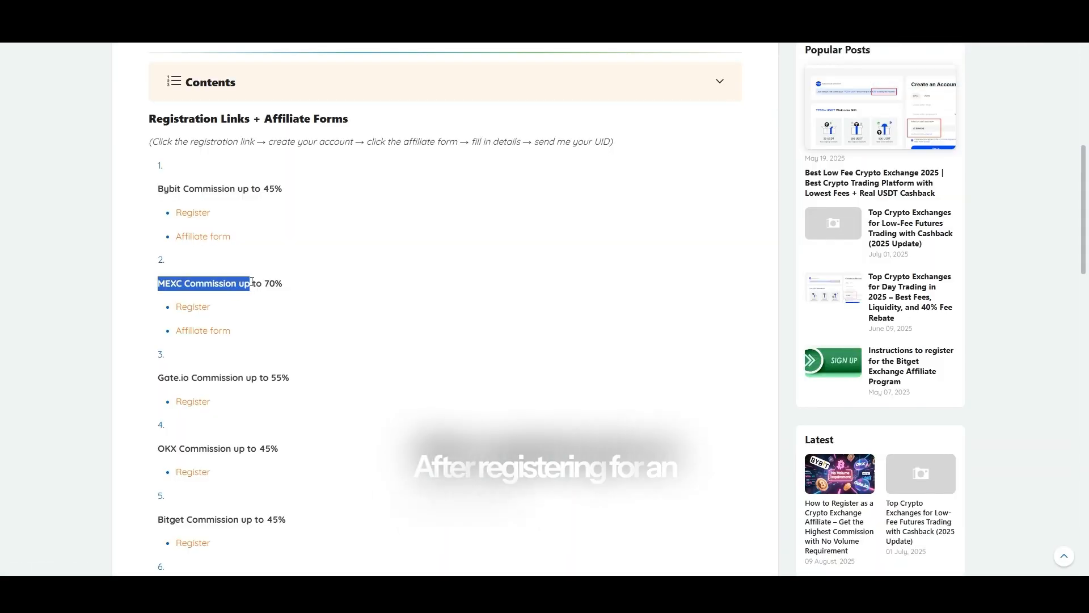
{"action": "left_click", "coordinate": [251, 284]}
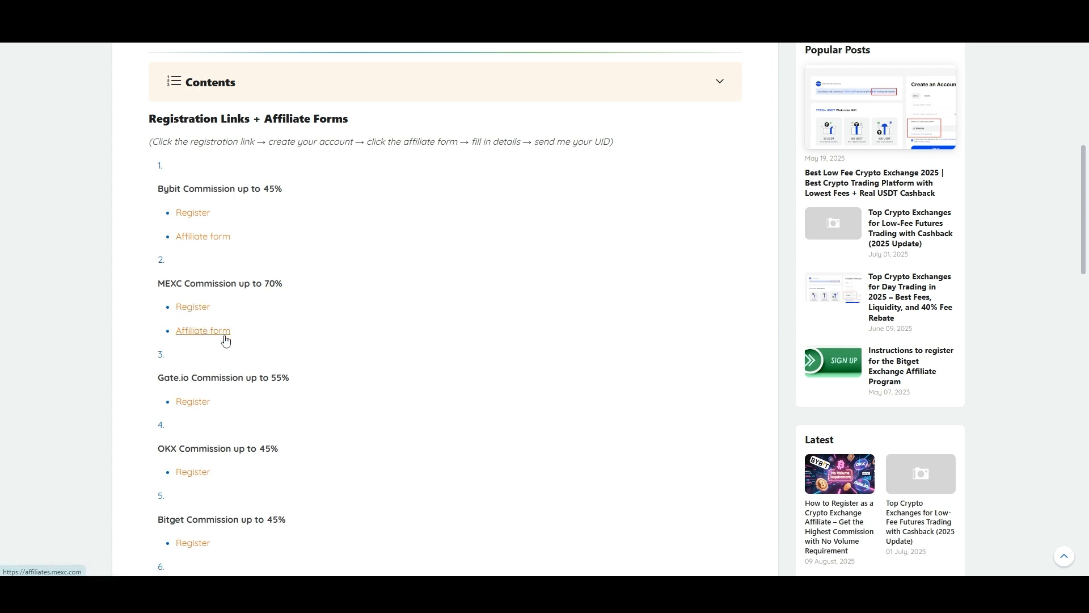
{"action": "scroll", "coordinate": [261, 329], "scroll_direction": "down", "scroll_amount": 2}
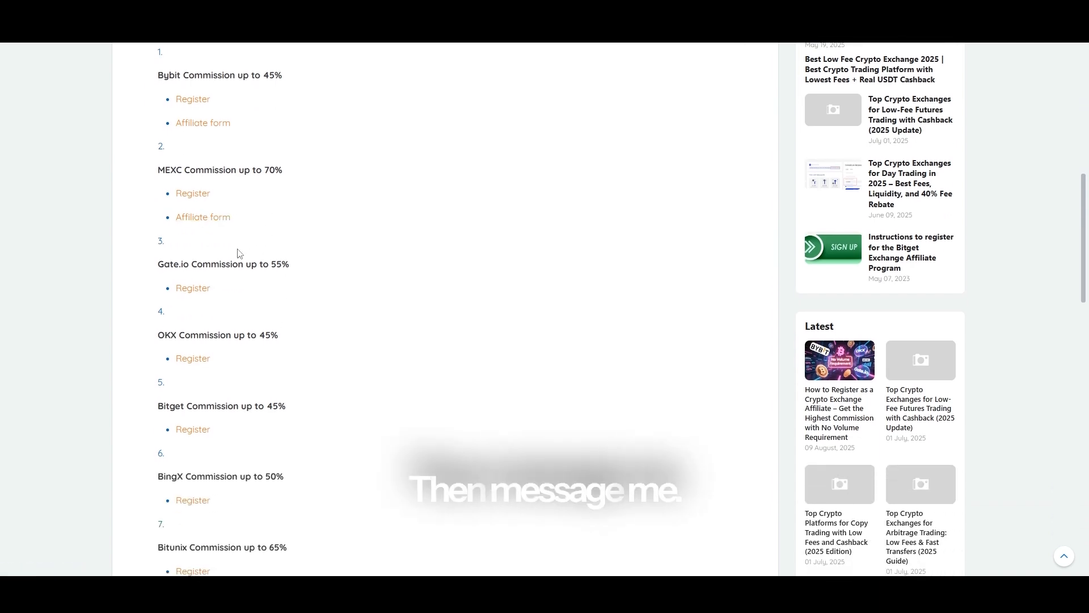
{"action": "scroll", "coordinate": [300, 288], "scroll_direction": "down", "scroll_amount": 4}
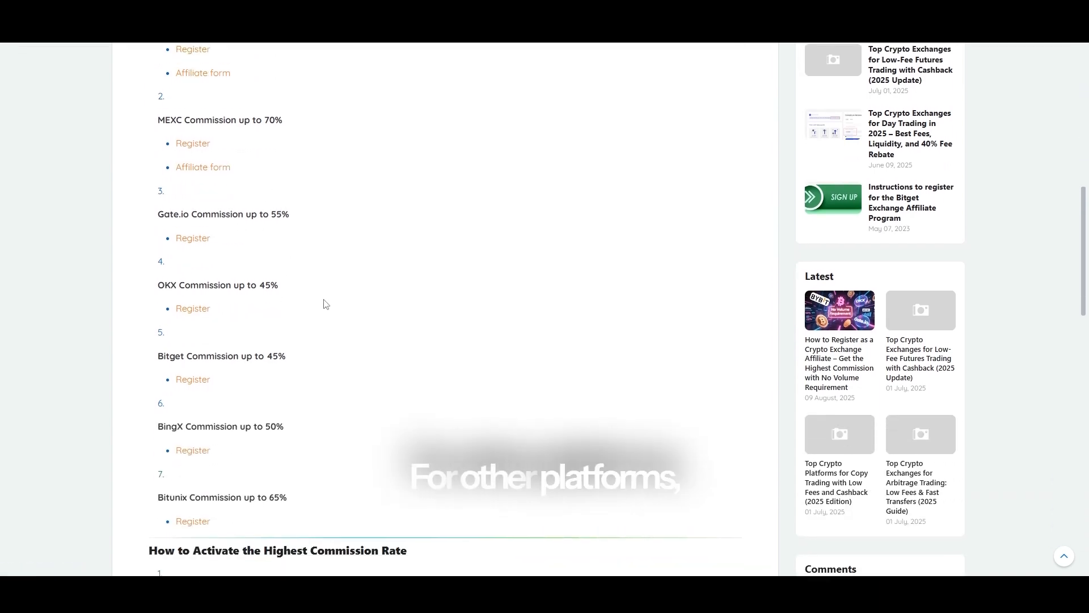
{"action": "scroll", "coordinate": [218, 424], "scroll_direction": "up", "scroll_amount": 5}
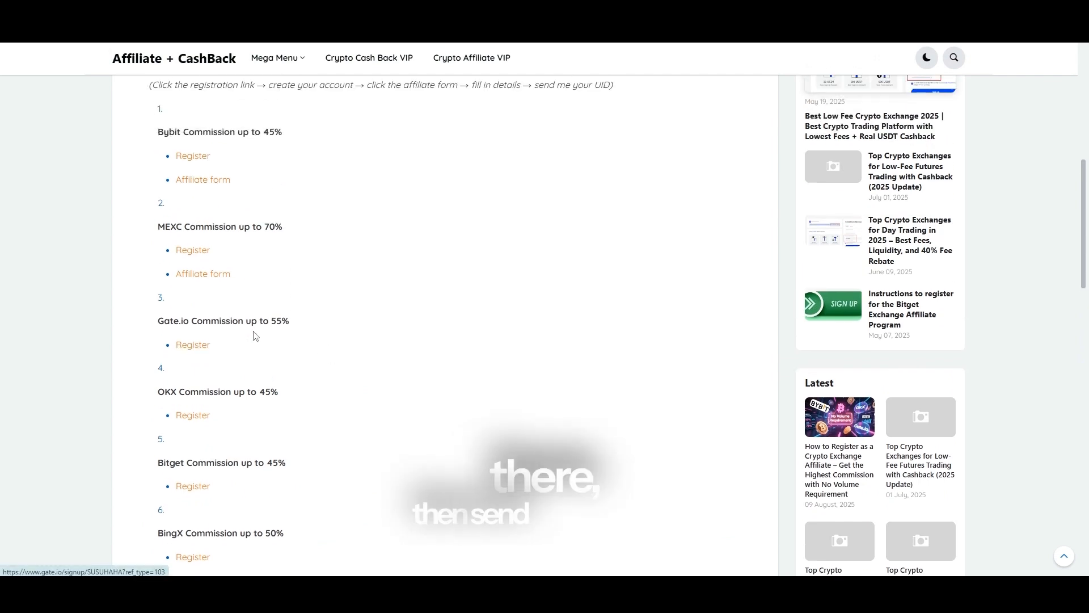
{"action": "left_click_drag", "start_coordinate": [163, 321], "coordinate": [305, 329]}
{"action": "left_click", "coordinate": [219, 346]}
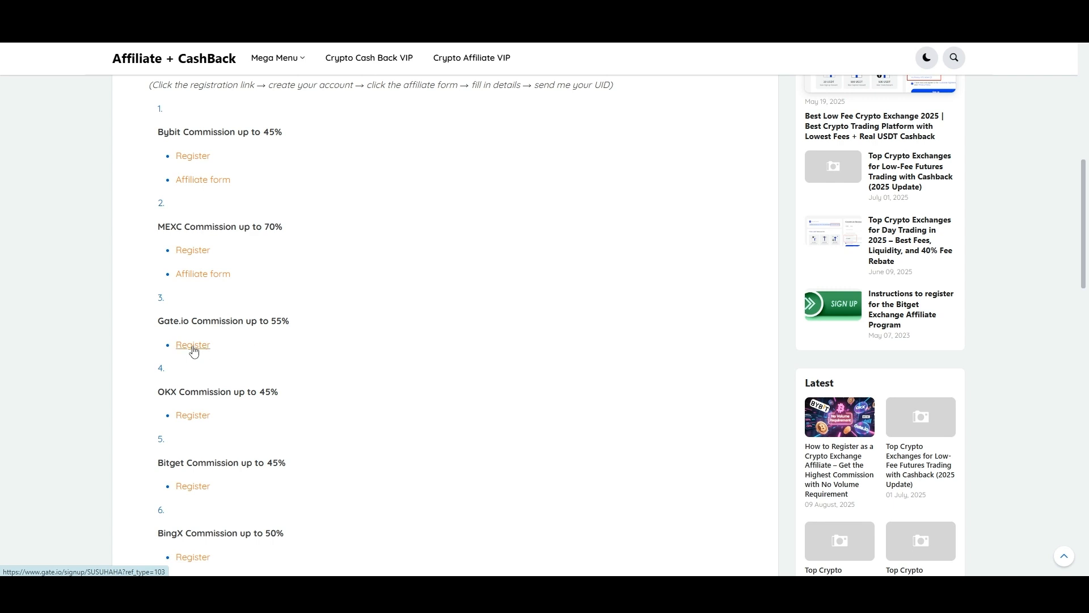
{"action": "scroll", "coordinate": [226, 354], "scroll_direction": "down", "scroll_amount": 3}
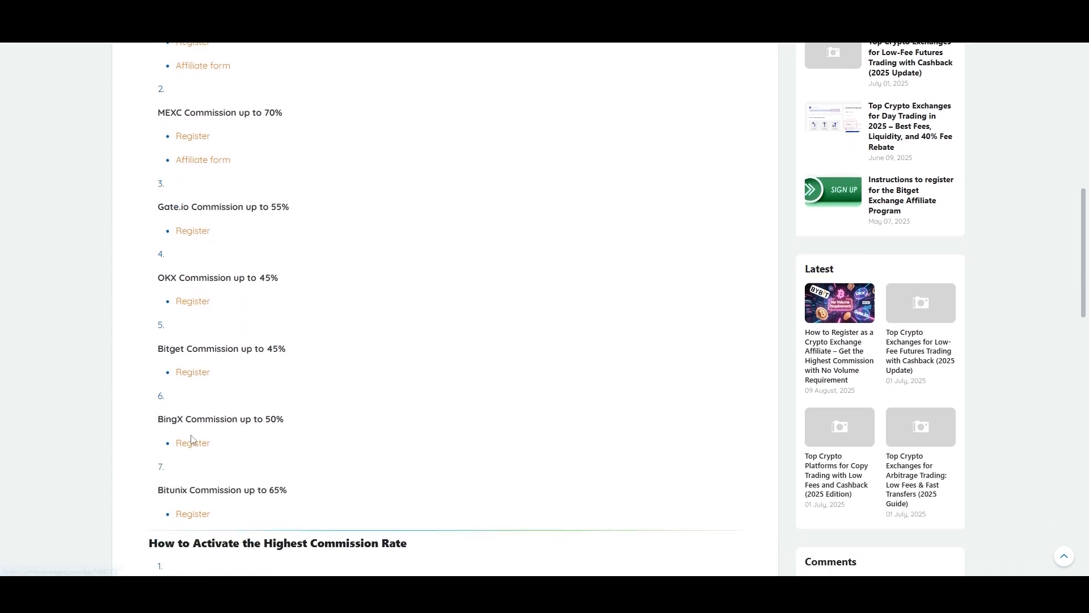